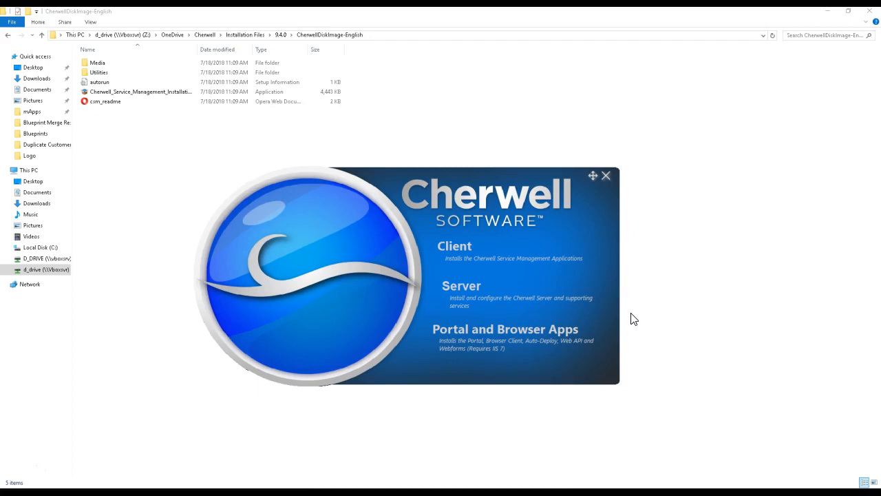
Step: Widen the Name column of the CherwellDiskImage-English folder to fit the file names, and view the Media folder's contents
click(155, 92)
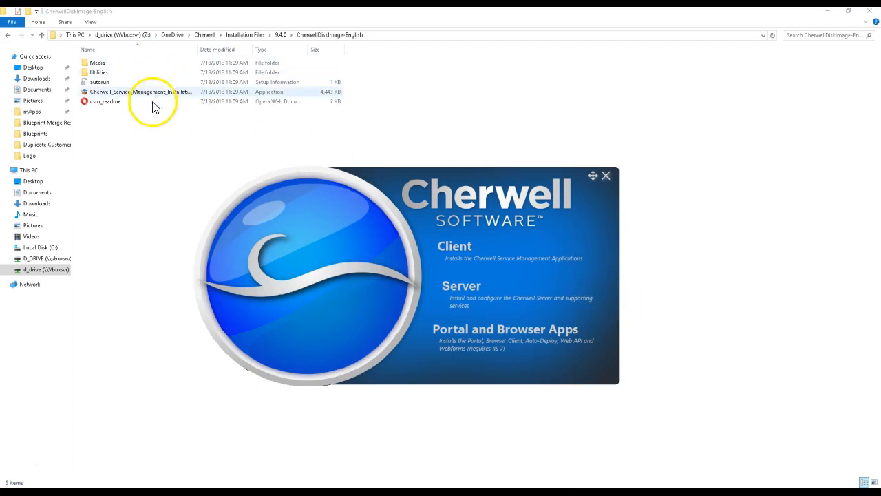
drag(198, 50, 219, 51)
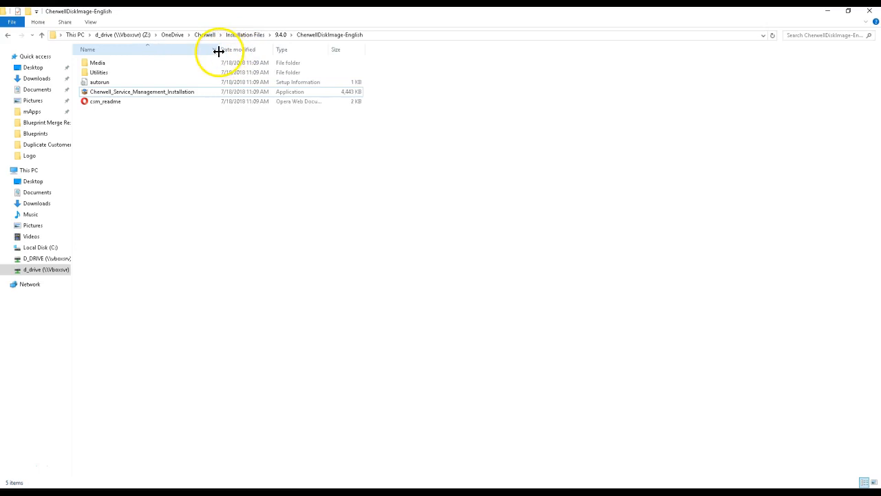
double_click(141, 63)
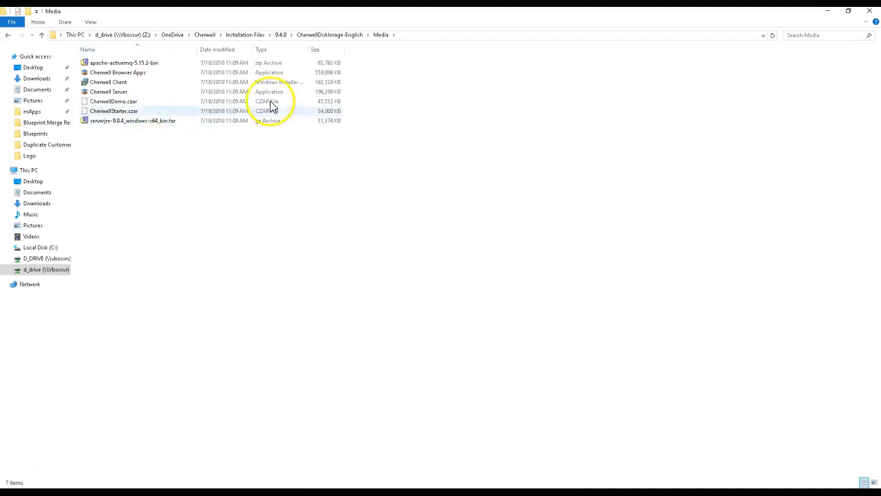
click(280, 35)
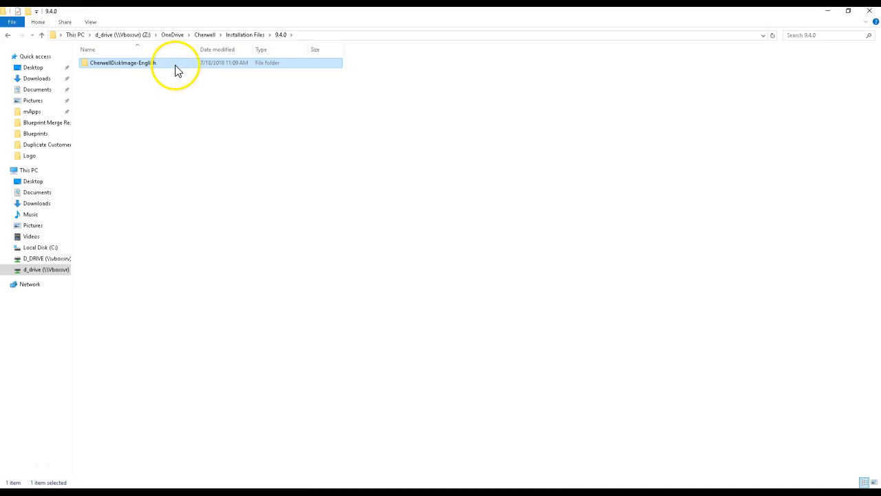
Step: View the contents of the Utilities folder inside CherwellDiskImage-English and return to the parent folder
double_click(175, 66)
double_click(146, 73)
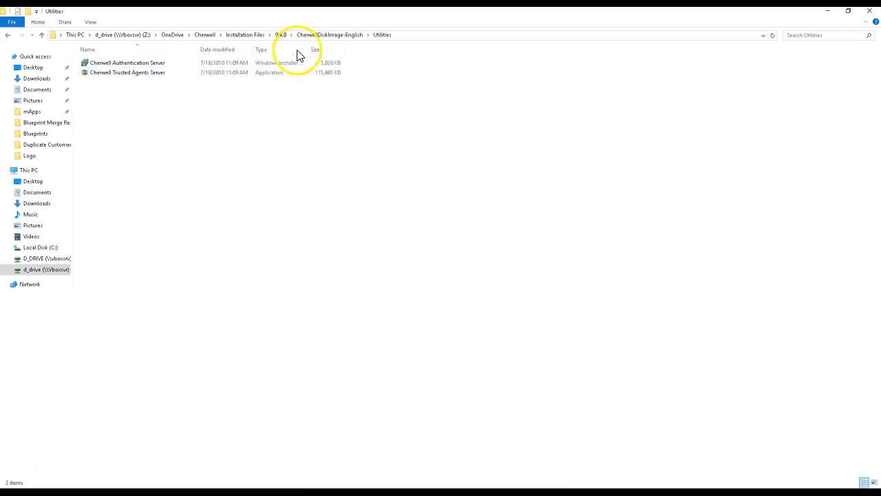
click(313, 35)
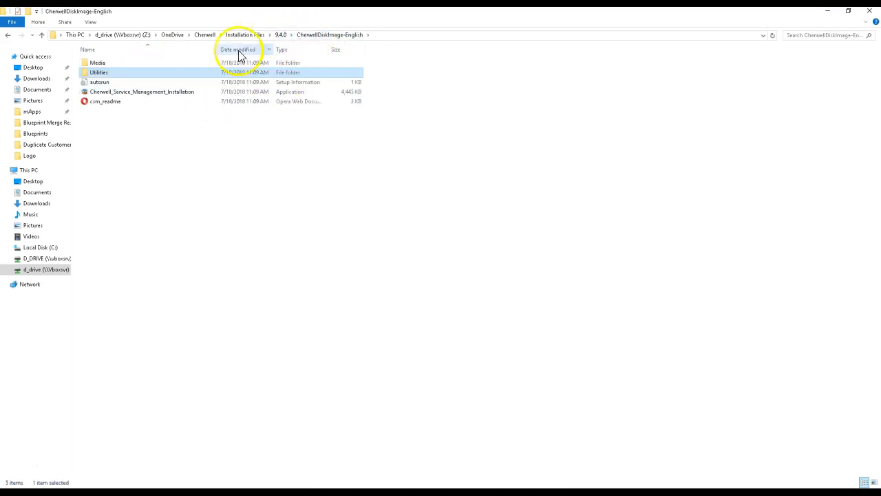
double_click(173, 73)
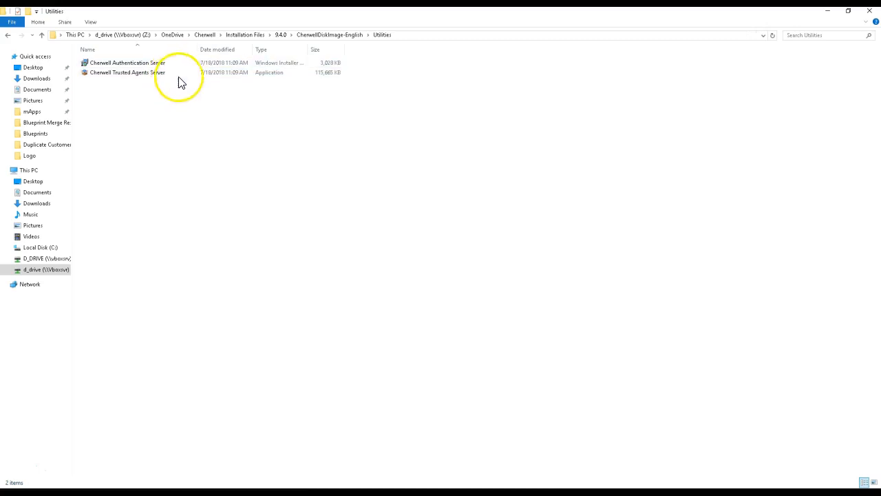
click(328, 36)
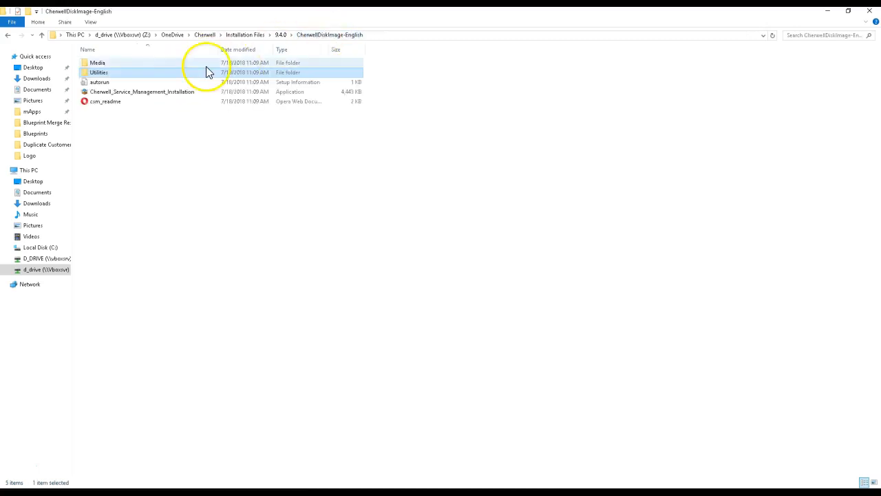
Step: Examine the files in the Media folder, including the Cherwell installers, the two CZAR files, and the Apache ActiveMQ and Java archives
double_click(172, 72)
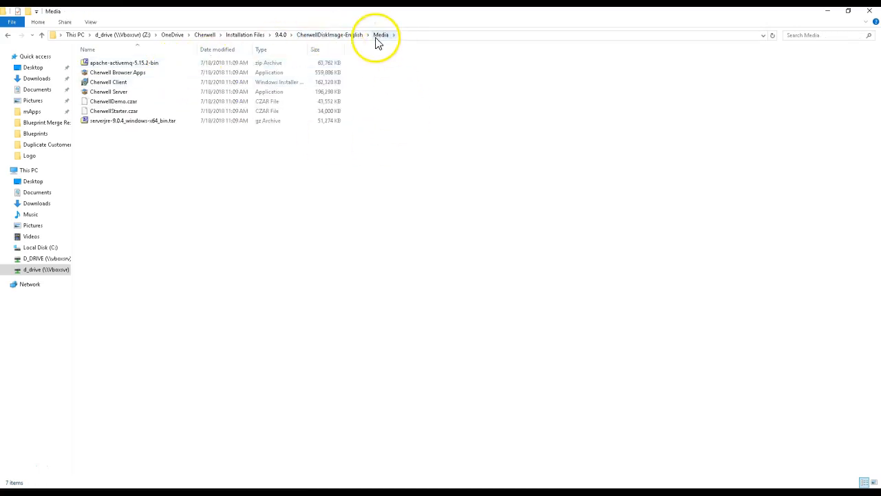
click(116, 101)
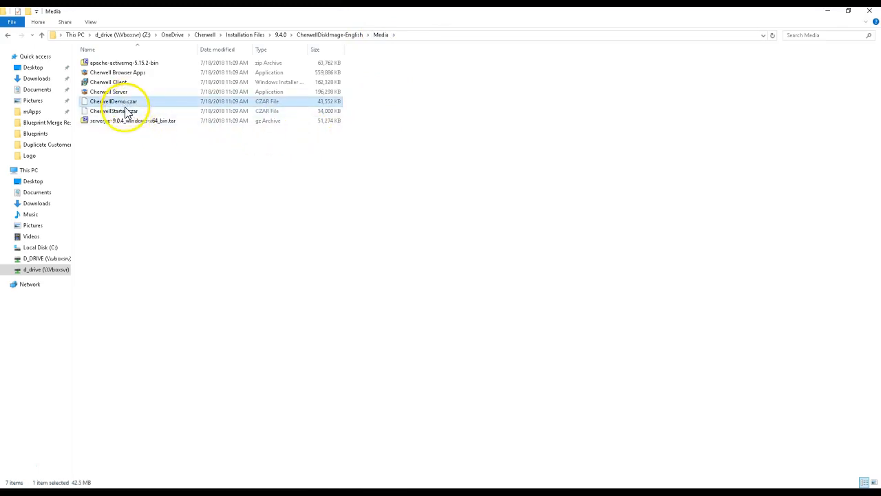
click(124, 111)
drag(359, 105, 309, 99)
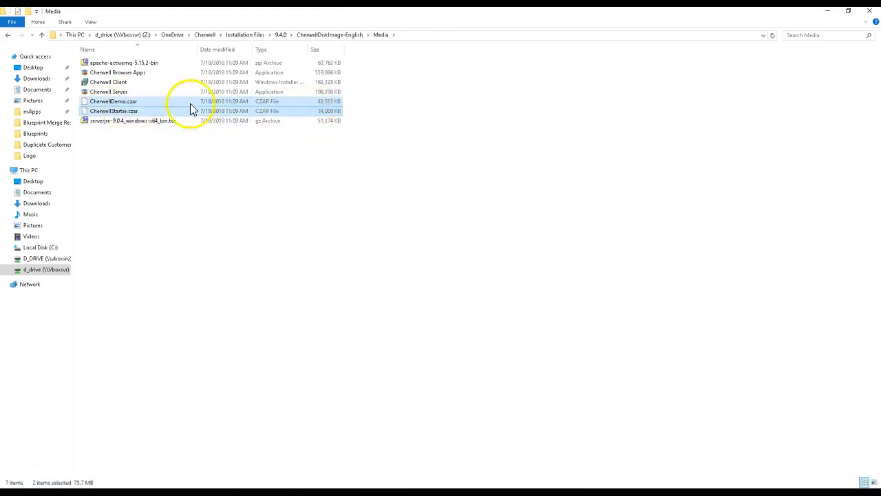
click(144, 76)
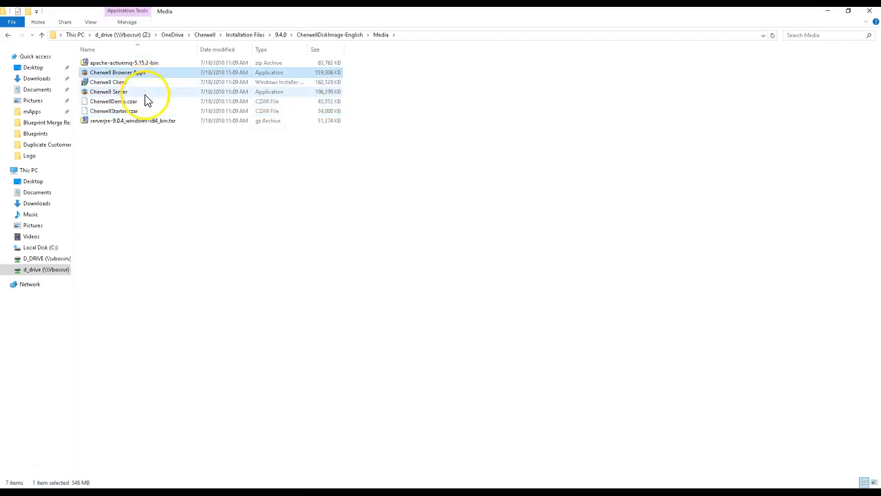
click(401, 93)
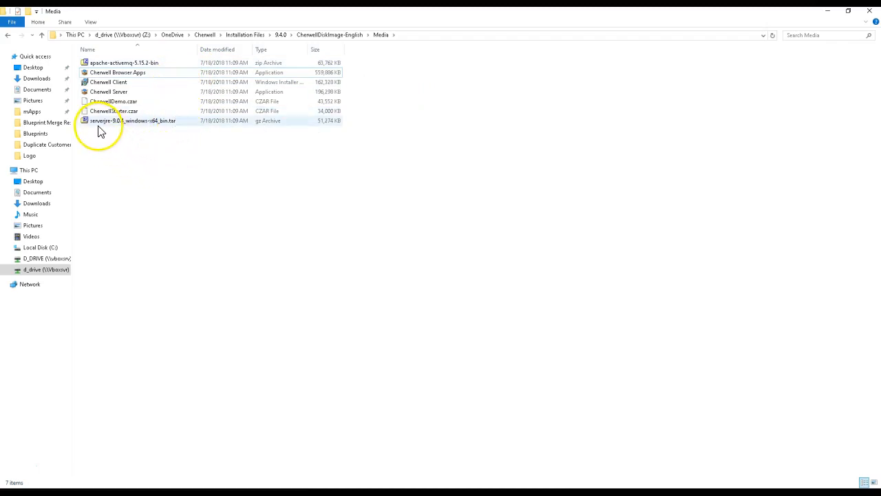
click(124, 125)
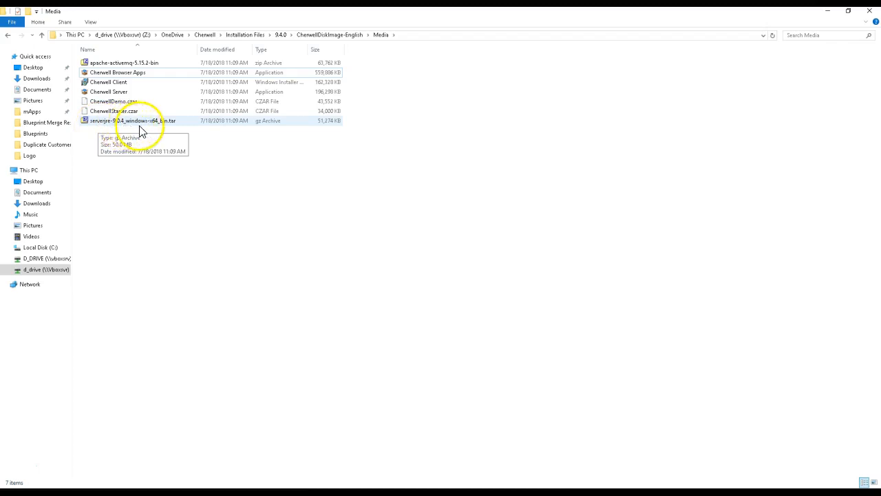
click(146, 63)
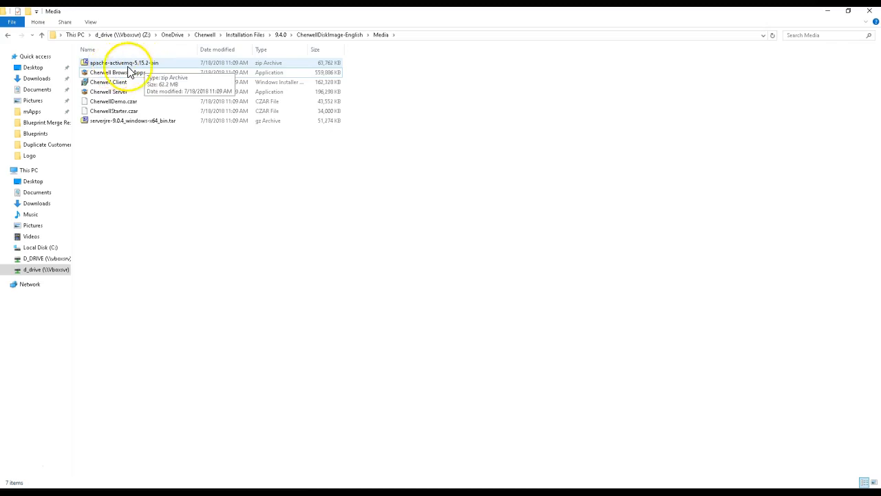
click(131, 72)
click(198, 83)
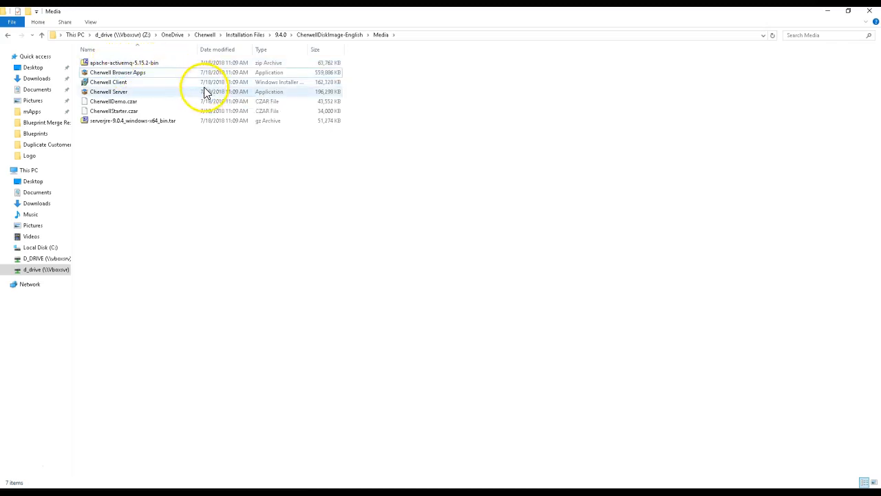
click(212, 73)
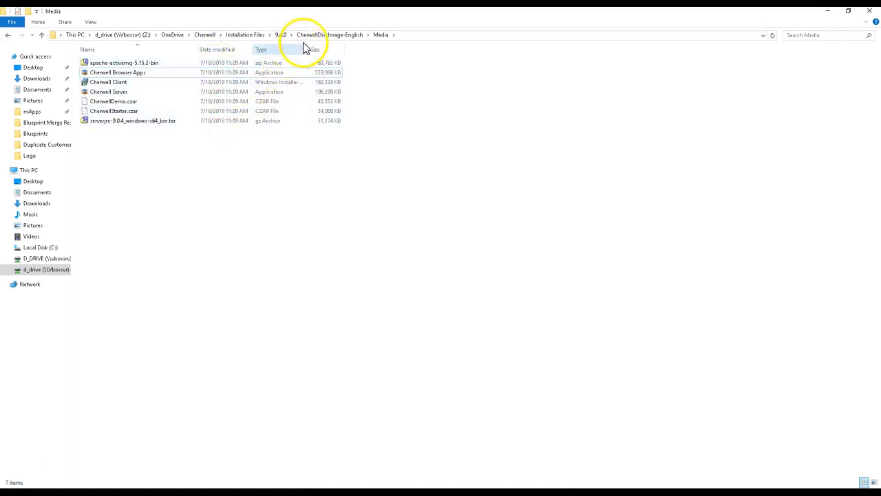
Step: Open the apache-activemq-5.15.2-bin archive, view its apache-activemq-5.15.2 folder, and close the archive
click(253, 64)
click(253, 68)
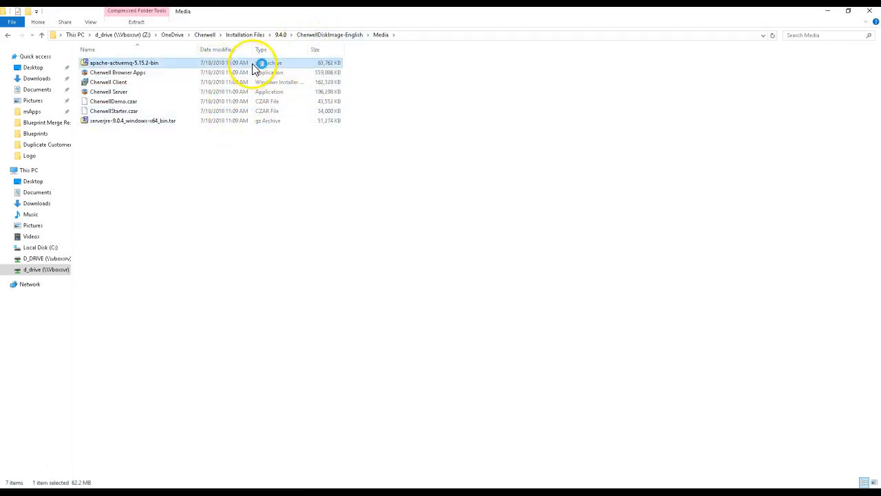
double_click(253, 68)
double_click(109, 165)
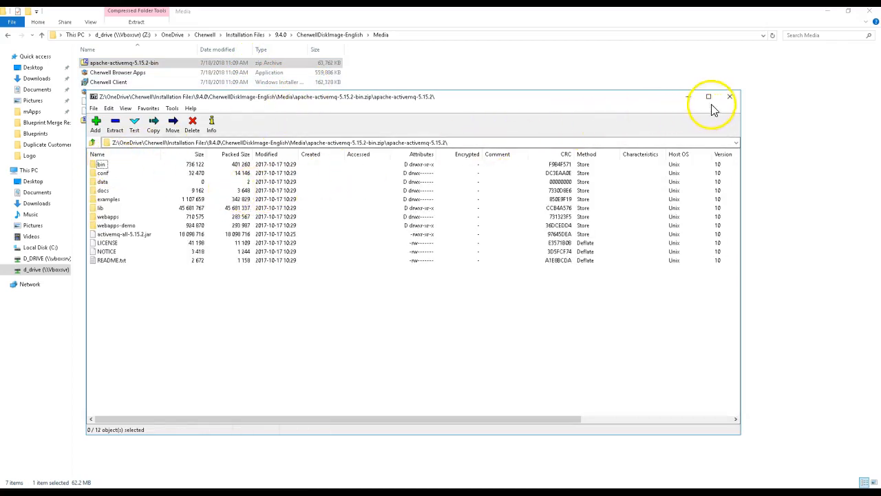
click(730, 96)
Step: Return to the CherwellDiskImage-English folder and move the Cherwell installation launcher slightly up and to the left
click(308, 35)
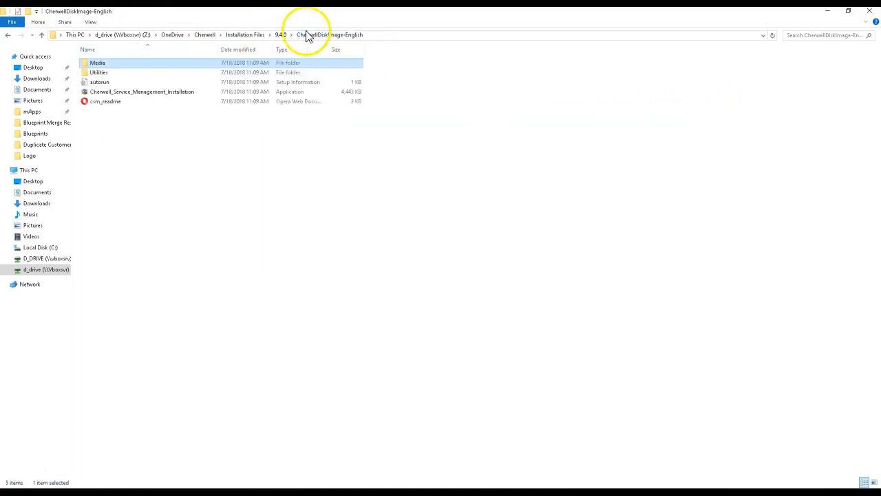
double_click(218, 66)
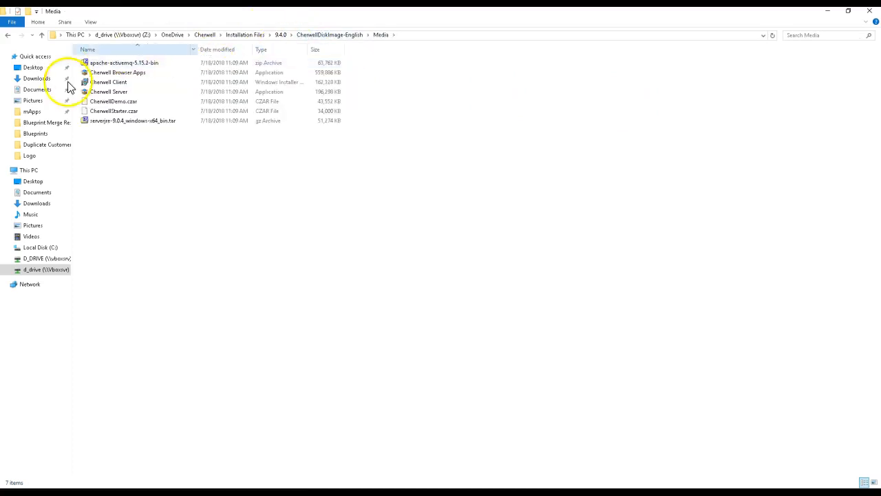
click(317, 36)
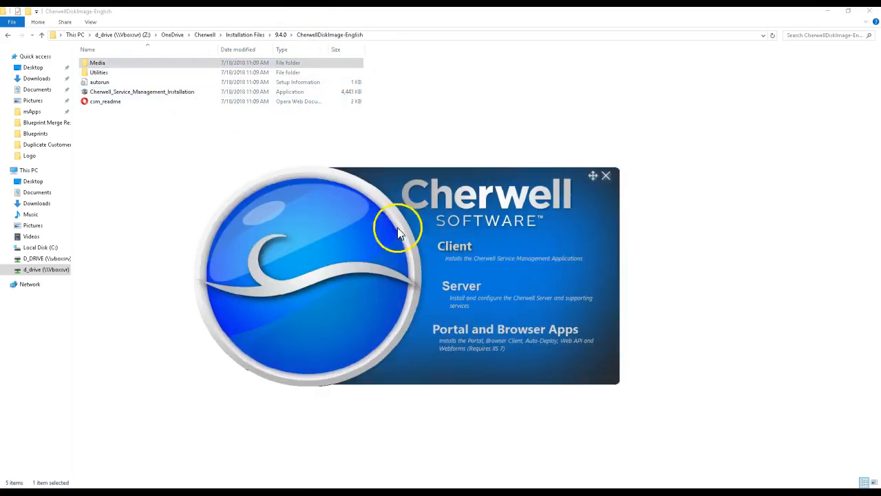
drag(591, 176, 562, 145)
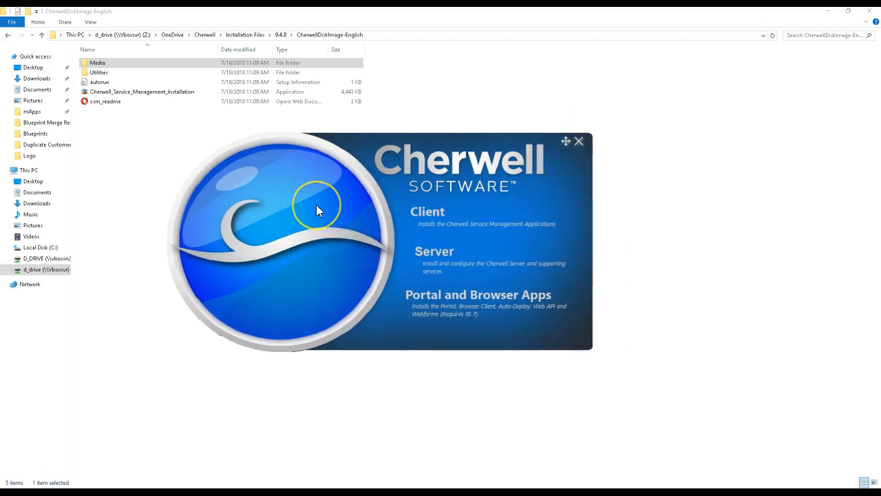
Step: Open Task Manager's list of services and sort it by name to locate the Cherwell services
click(417, 249)
right_click(382, 6)
click(405, 153)
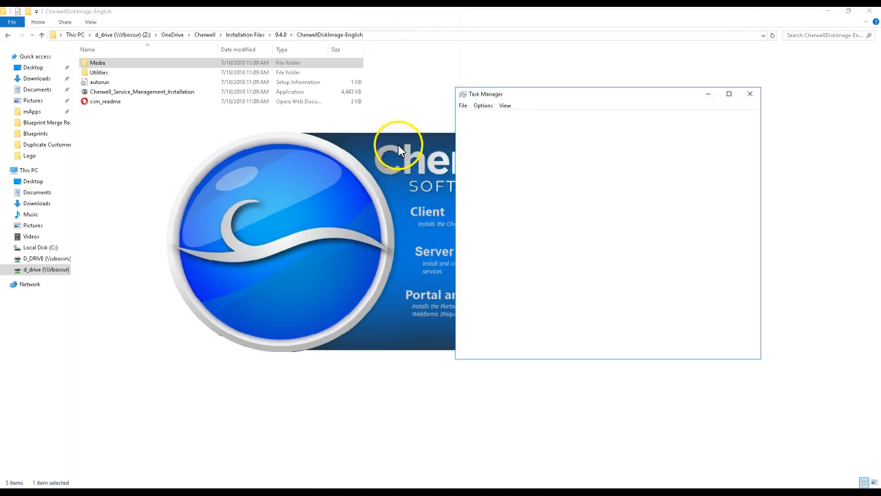
click(573, 118)
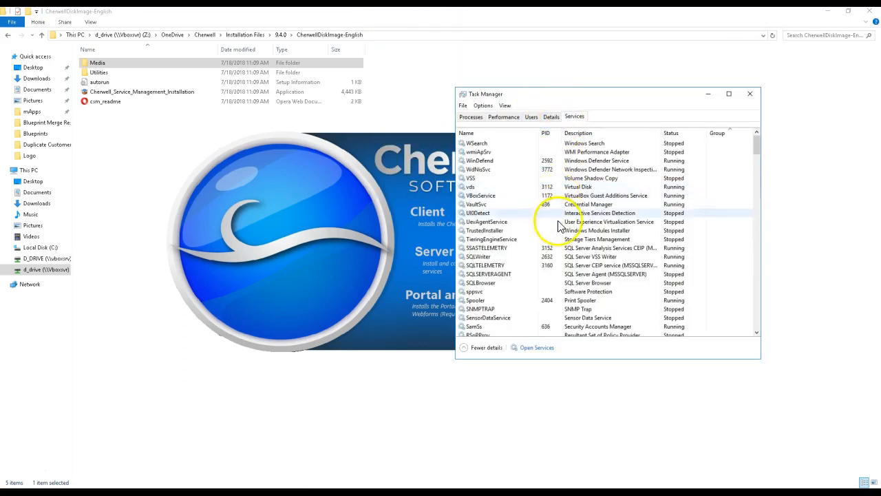
scroll(547, 220, down, 5)
scroll(551, 224, down, 3)
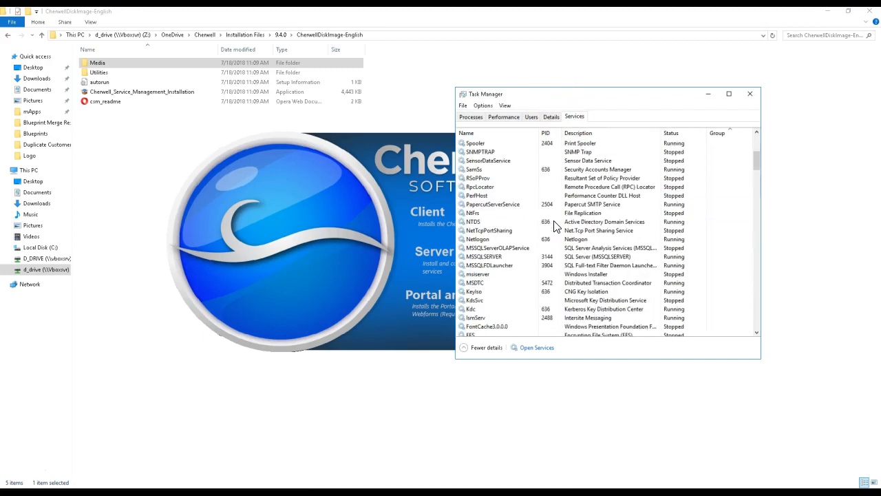
scroll(524, 193, up, 10)
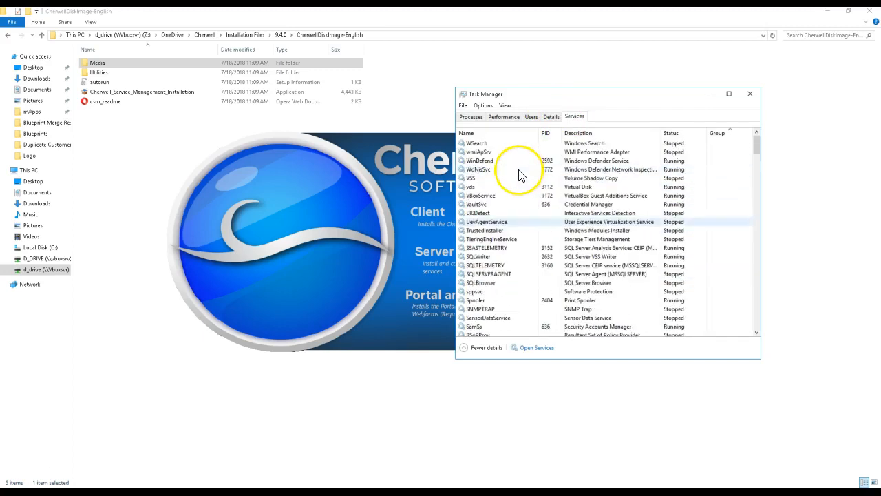
click(498, 130)
scroll(507, 207, down, 6)
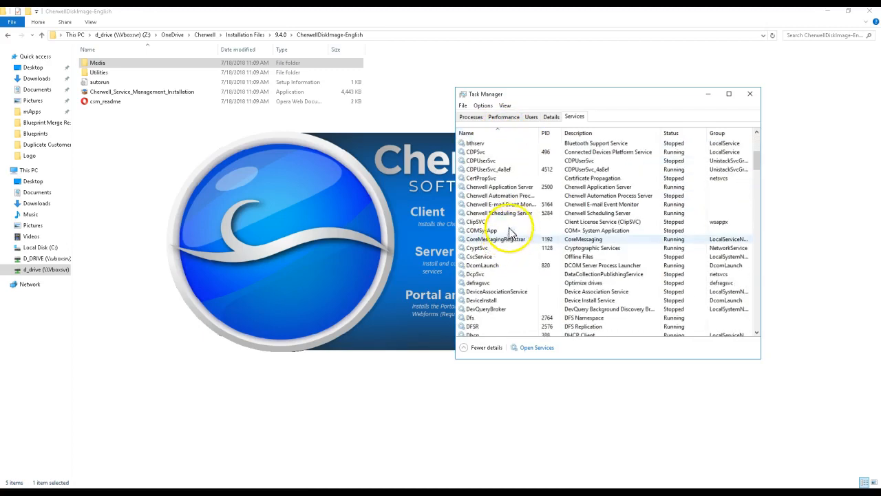
Step: Check the Cherwell Application Server, Automation Process, E-mail Event Monitor and Scheduling Server services, and close Task Manager
click(518, 188)
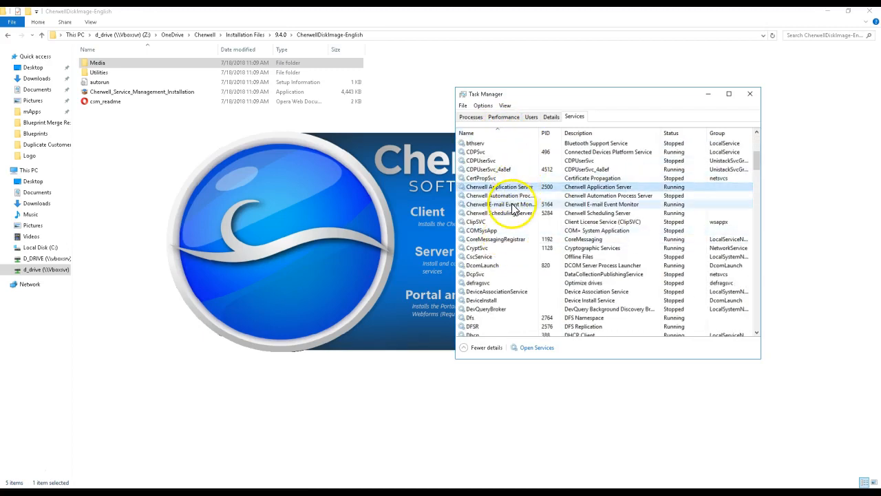
click(513, 195)
click(513, 204)
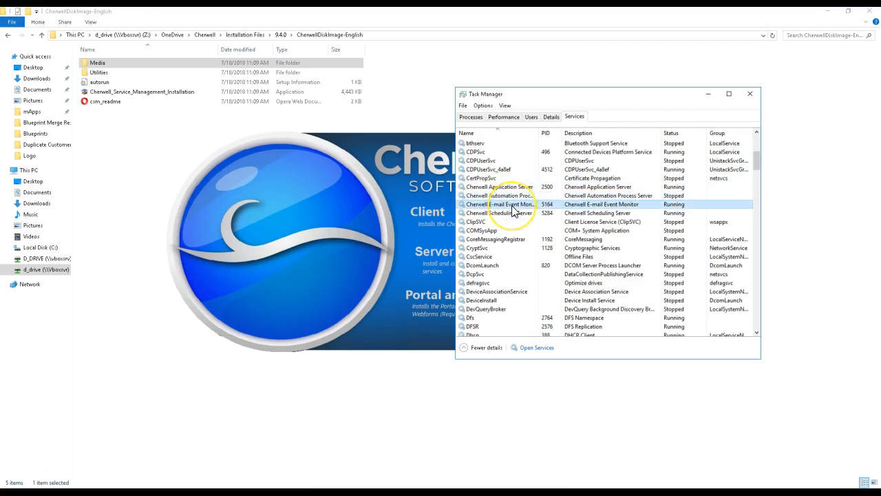
click(513, 214)
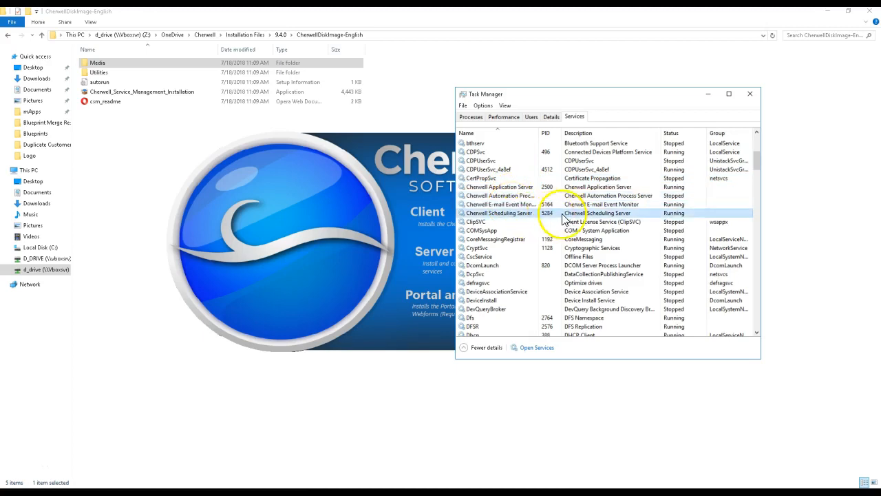
click(751, 99)
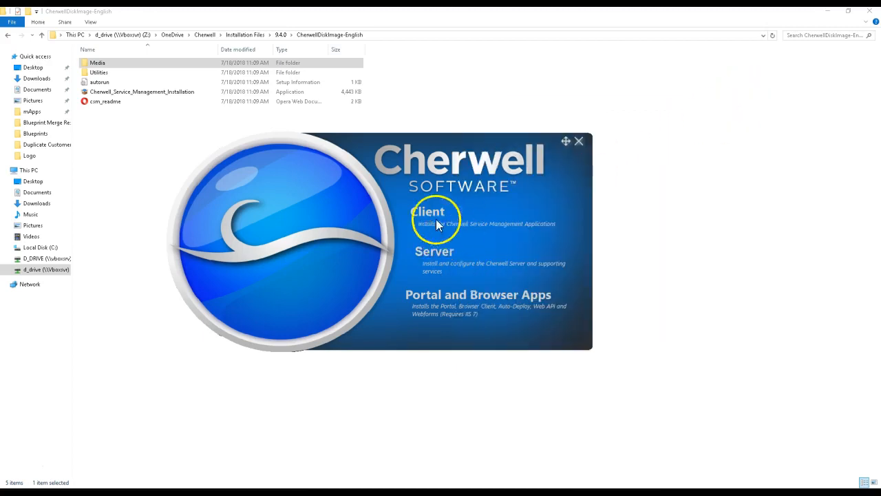
Step: Launch the Server installation from the Cherwell launcher and move its InstallShield Wizard window clear of the launcher's logo
click(433, 251)
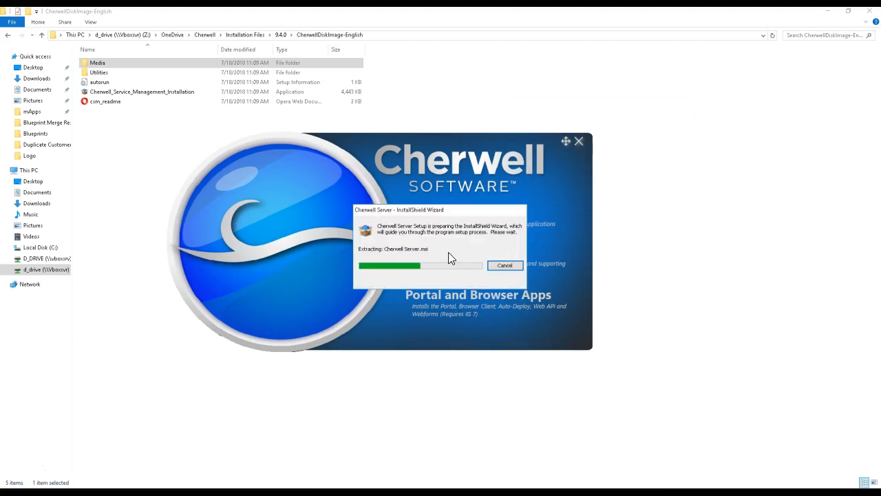
drag(449, 214, 470, 194)
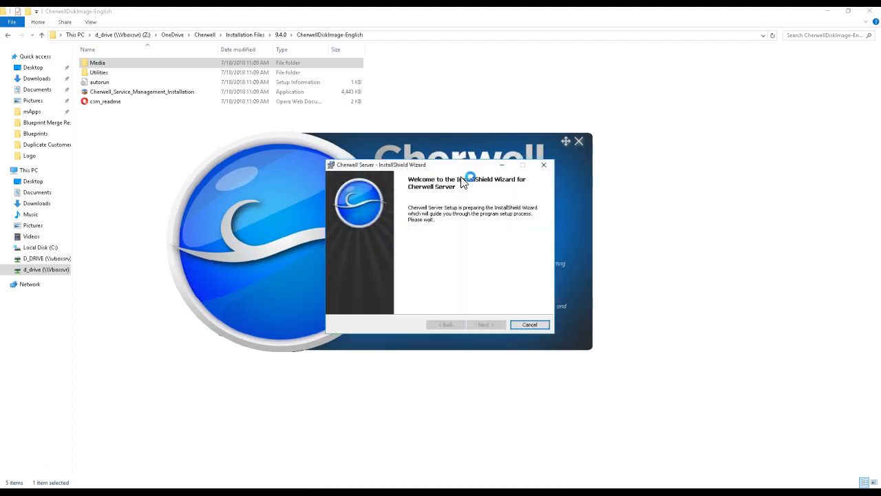
drag(457, 166, 600, 42)
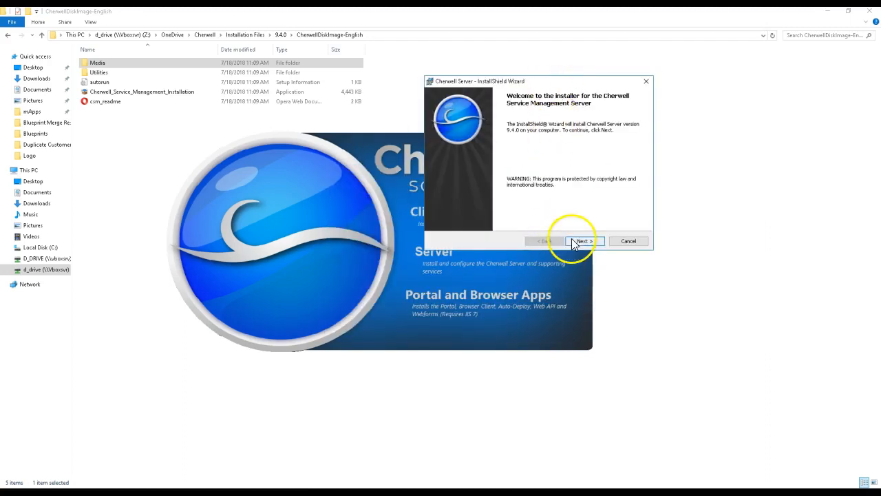
Step: Accept the Cherwell Server license agreement and keep the destination folder C:\Program Files (x86)\Cherwell Service Management
click(573, 240)
click(454, 208)
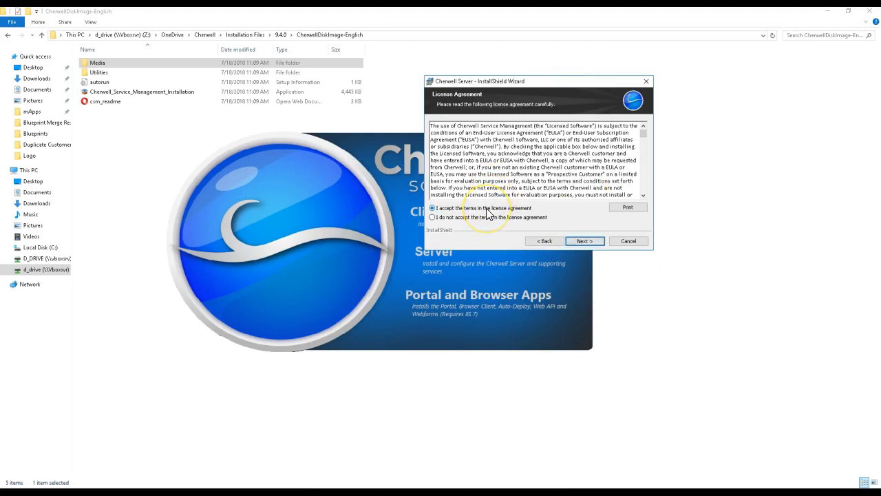
click(576, 240)
click(576, 242)
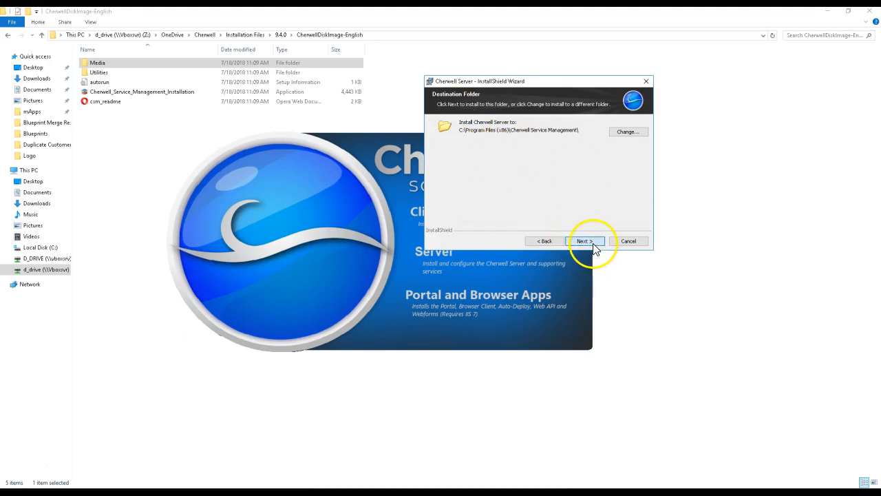
click(585, 241)
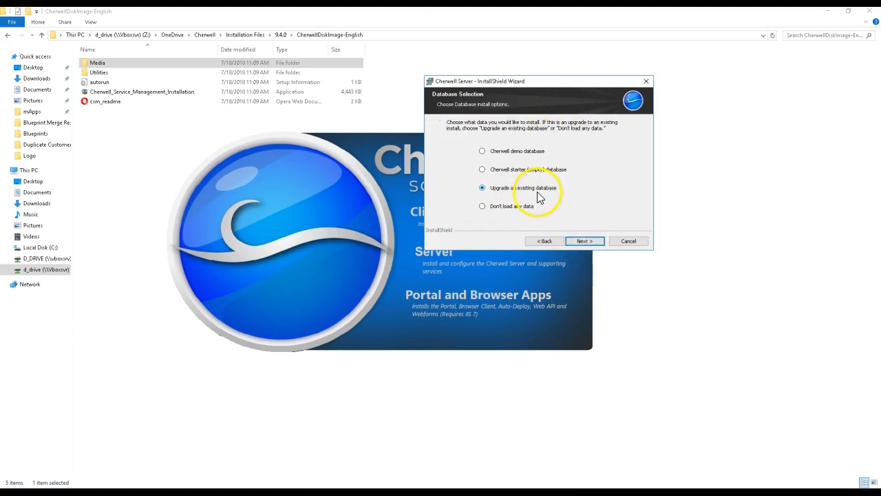
Step: Keep Upgrade an existing database and all four Cherwell servers selected, rechecking the database option before continuing to the logon information
click(597, 242)
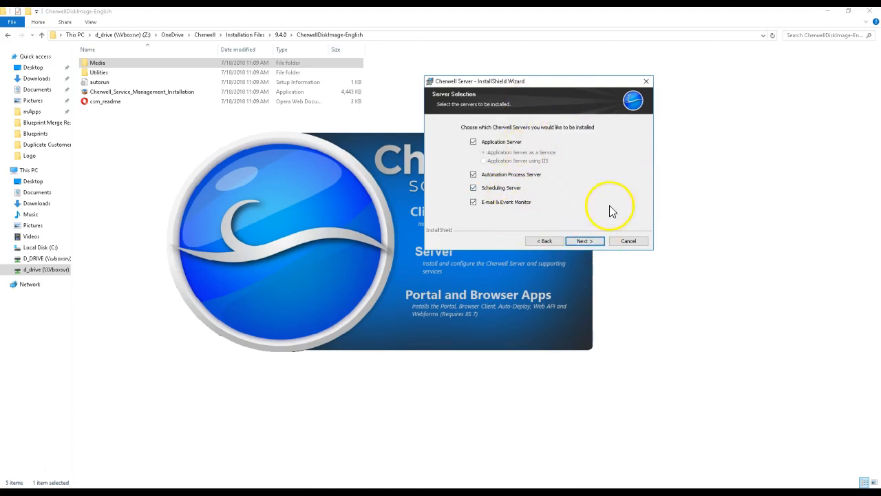
click(590, 241)
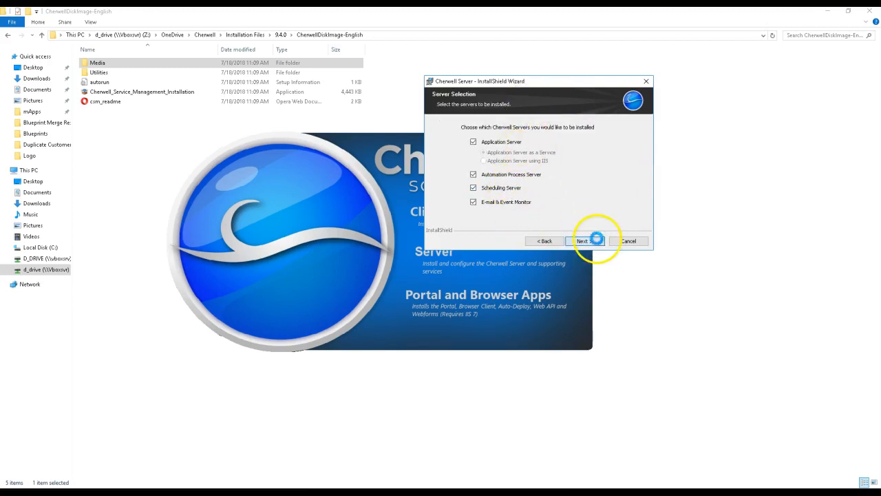
click(546, 241)
click(553, 241)
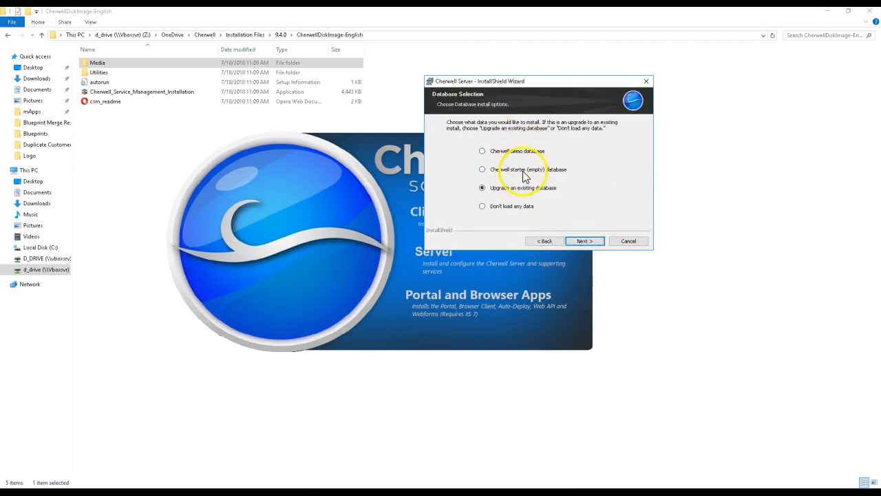
click(578, 242)
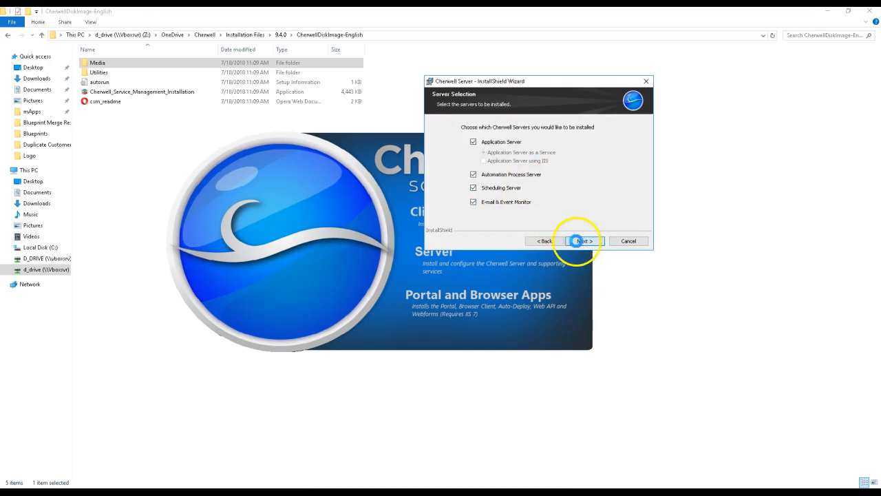
click(576, 241)
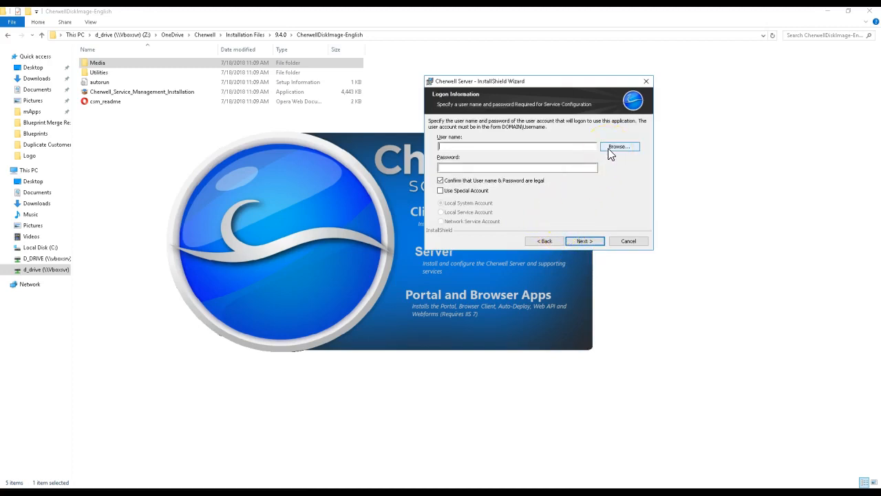
Step: Set the service logon to the special Local System Account and shift the wizard window slightly up and to the left
click(472, 192)
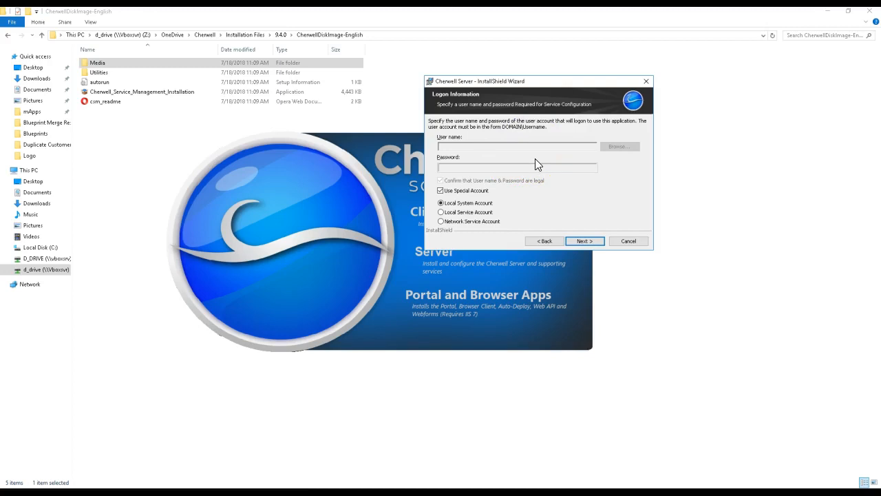
drag(499, 81, 474, 73)
Step: Open Task Manager's list of services, widen the window and locate the Cherwell services
right_click(460, 3)
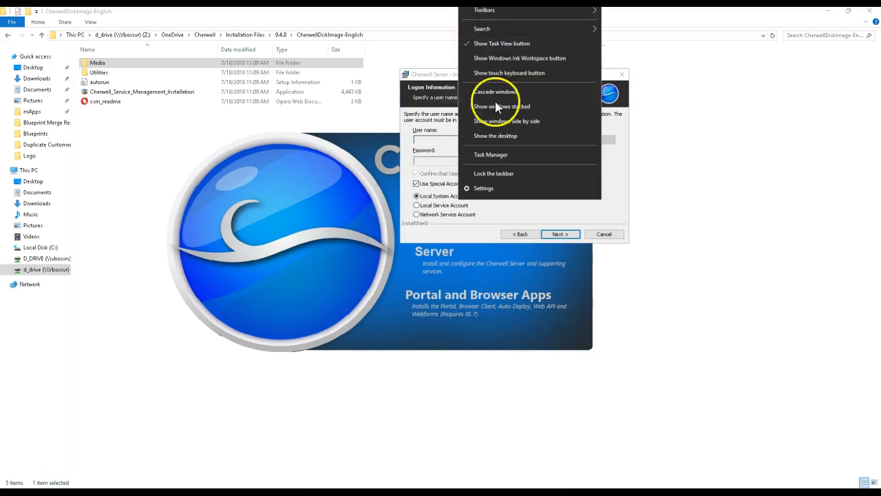
click(500, 152)
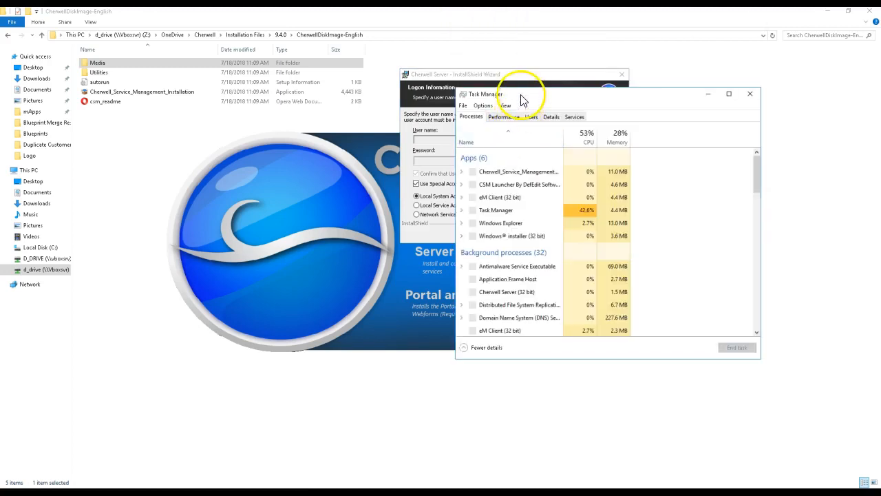
drag(521, 97, 563, 109)
click(617, 131)
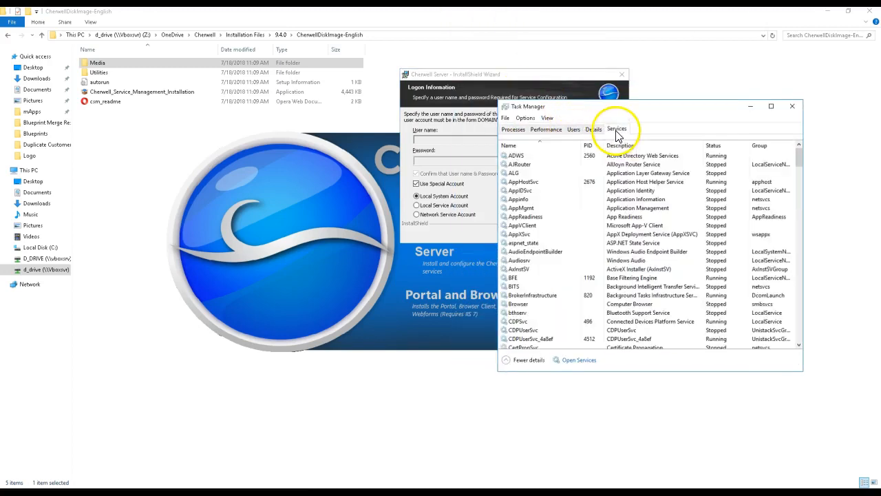
drag(803, 259, 852, 256)
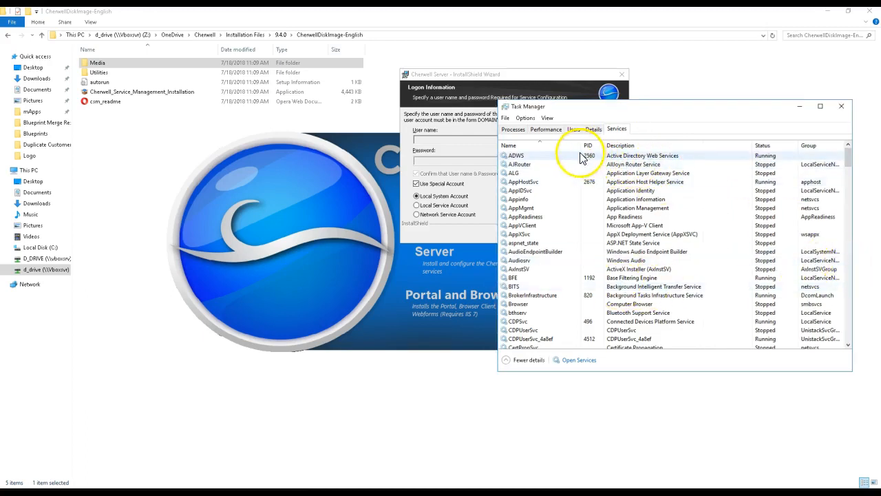
scroll(572, 238, down, 12)
scroll(575, 241, up, 8)
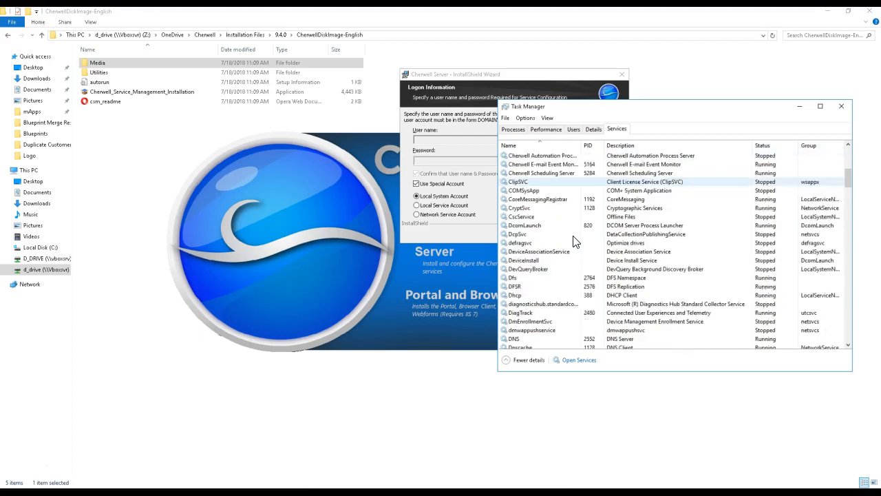
click(589, 237)
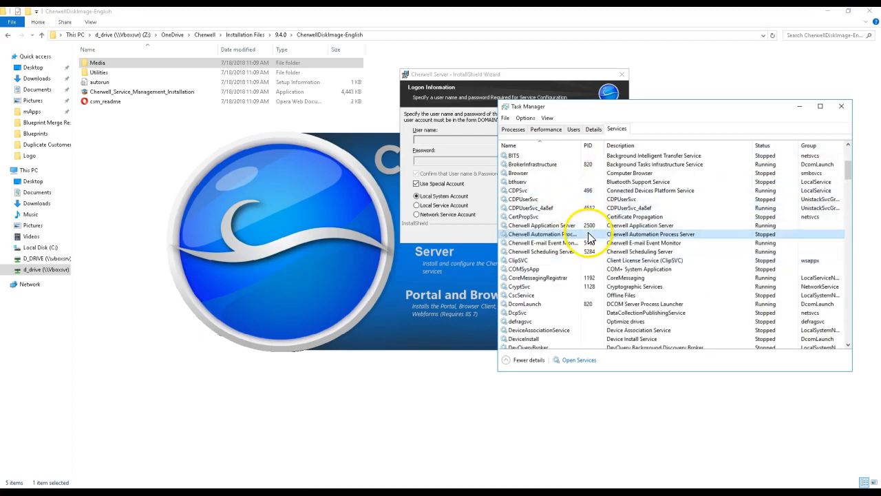
Step: Check the logon accounts of the Cherwell services in a maximized Services console with widened Name and Log On As columns, and close it
click(578, 360)
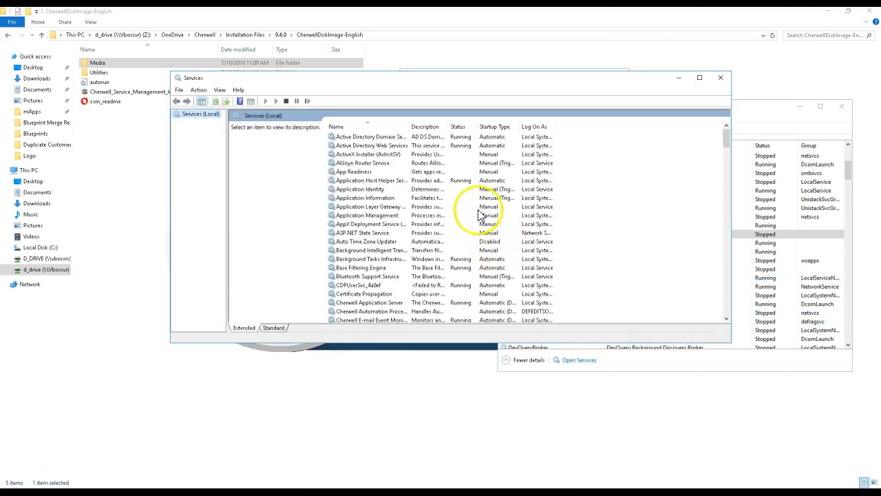
double_click(337, 79)
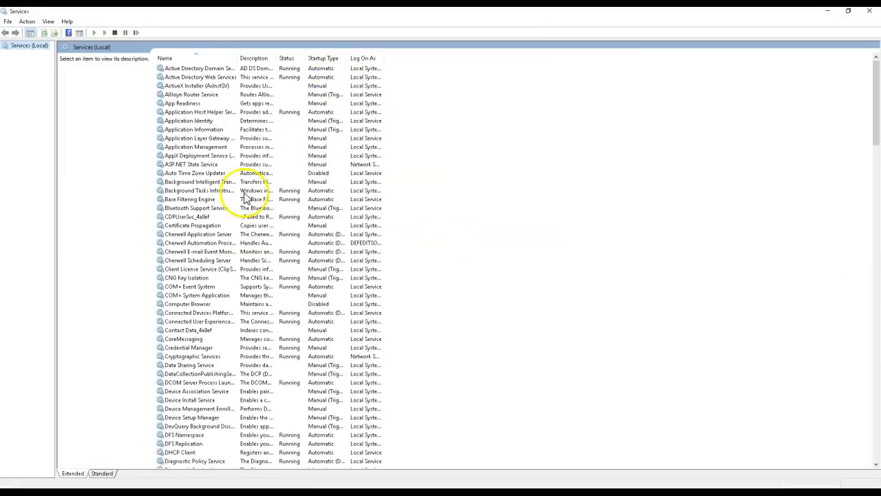
click(217, 234)
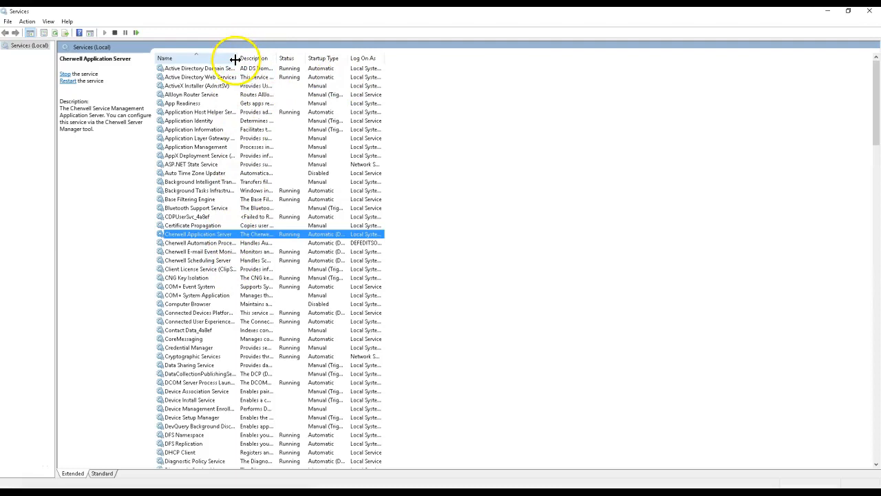
drag(238, 58, 312, 59)
drag(456, 61, 517, 62)
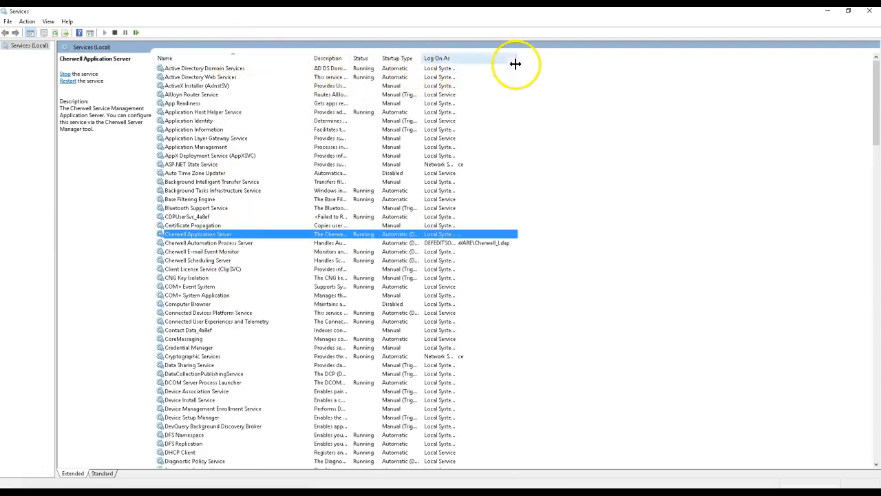
click(254, 243)
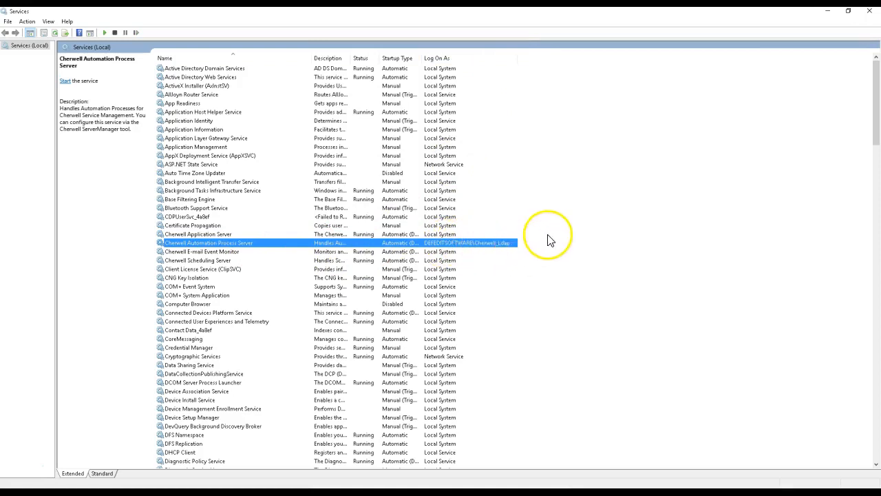
click(870, 13)
Step: Return to the wizard's logon information, close Task Manager and start installing the Cherwell Server
click(448, 141)
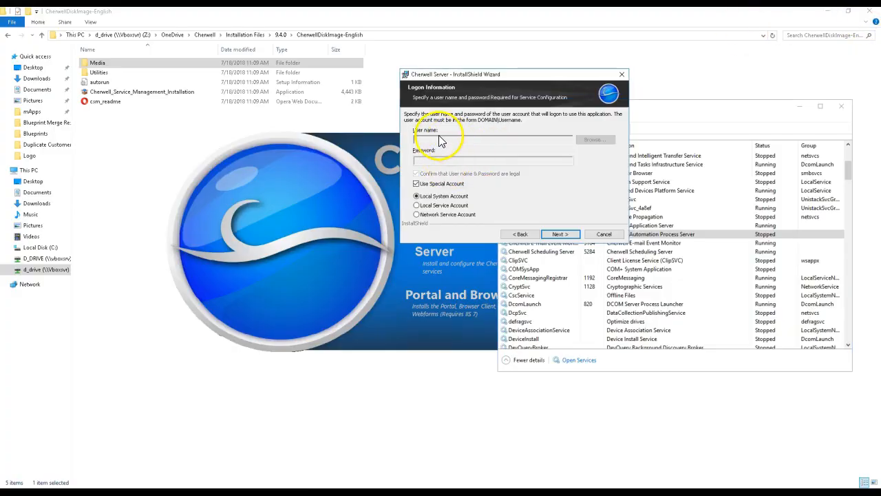
click(842, 106)
click(560, 235)
click(555, 237)
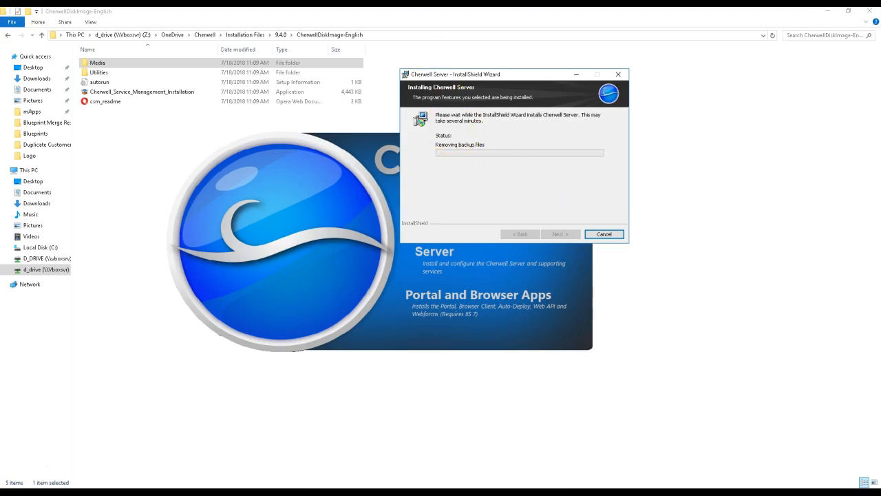
Step: Recheck the Cherwell Automation Process Server's logon account in the Services console through Task Manager, and dismiss both windows
right_click(327, 6)
click(351, 150)
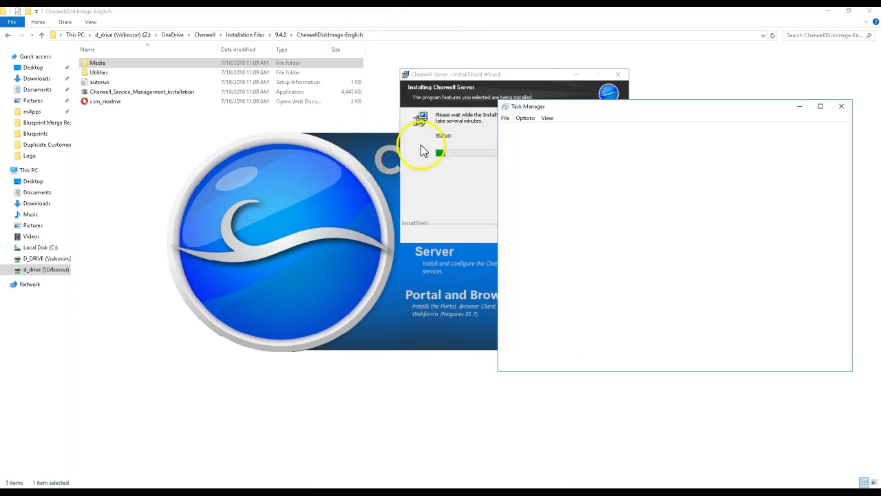
click(544, 130)
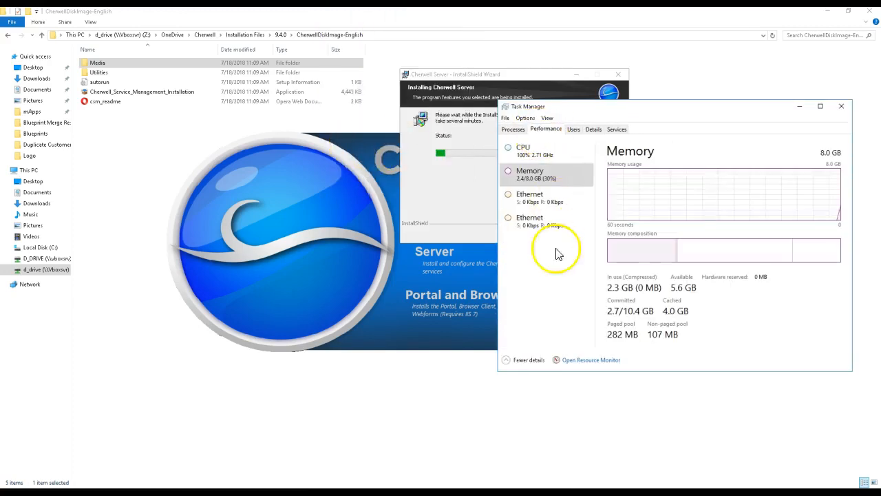
click(617, 129)
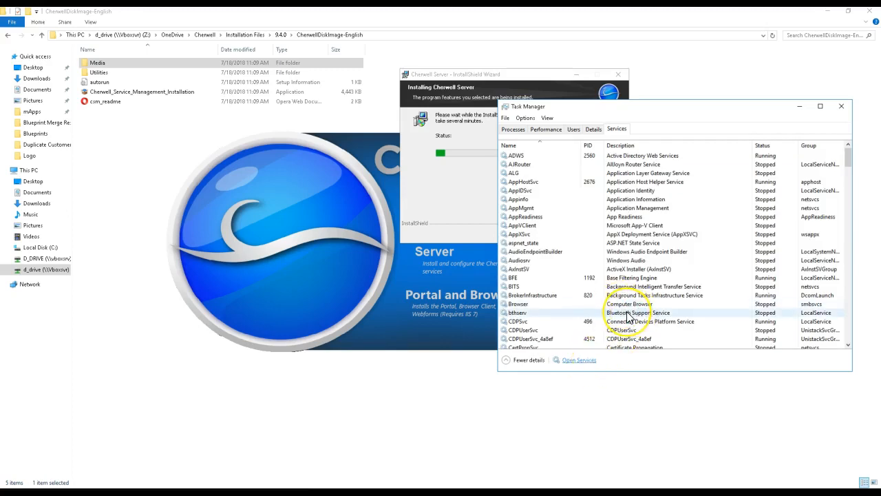
scroll(513, 275, down, 3)
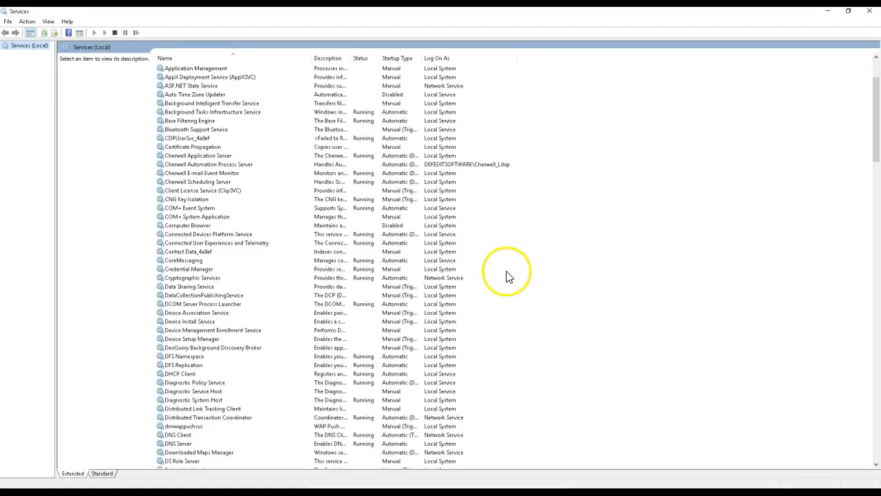
click(469, 165)
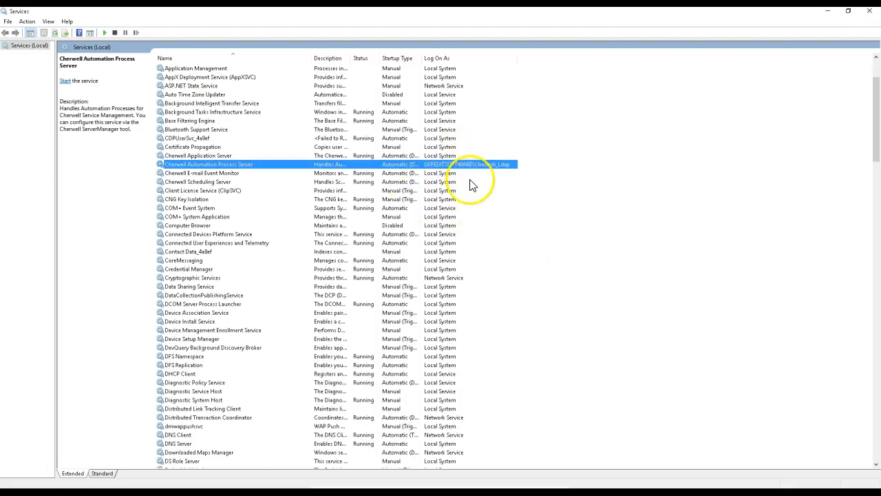
click(870, 10)
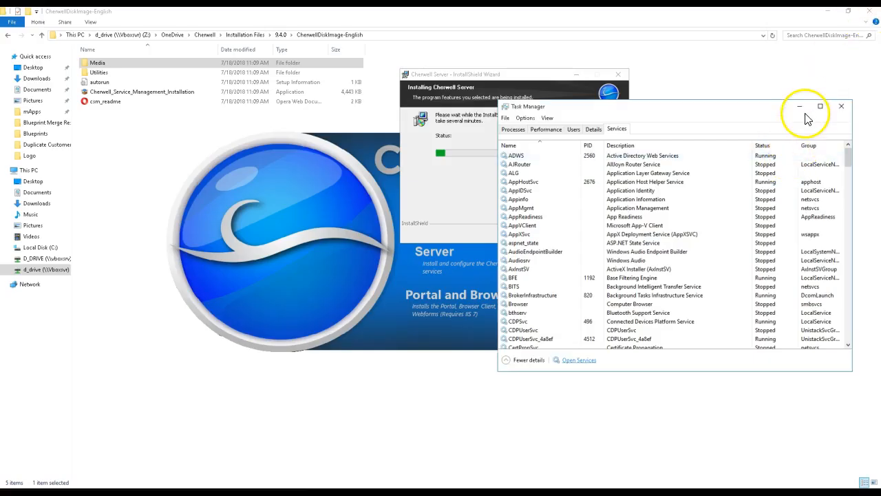
click(807, 112)
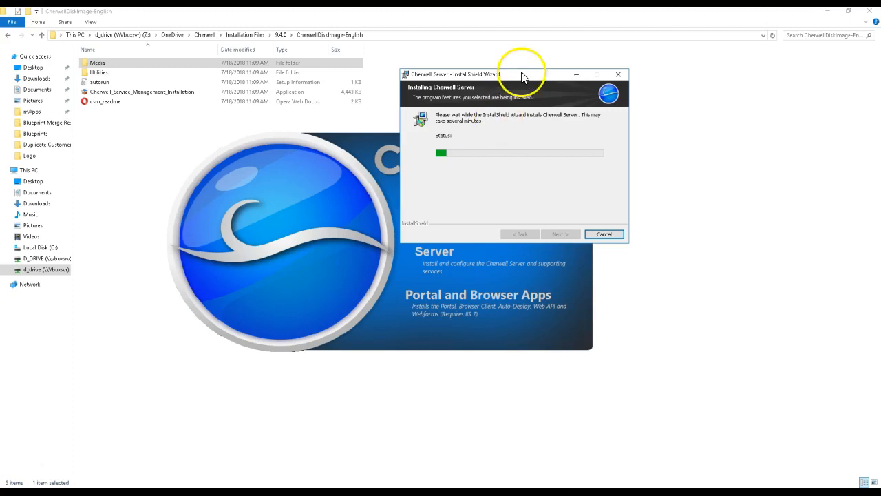
Step: Move the InstallShield Wizard aside, and bring forward, reposition and widen the Connect to Cherwell Service Management (9.4.0) System Upgrade dialog
drag(522, 75, 483, 55)
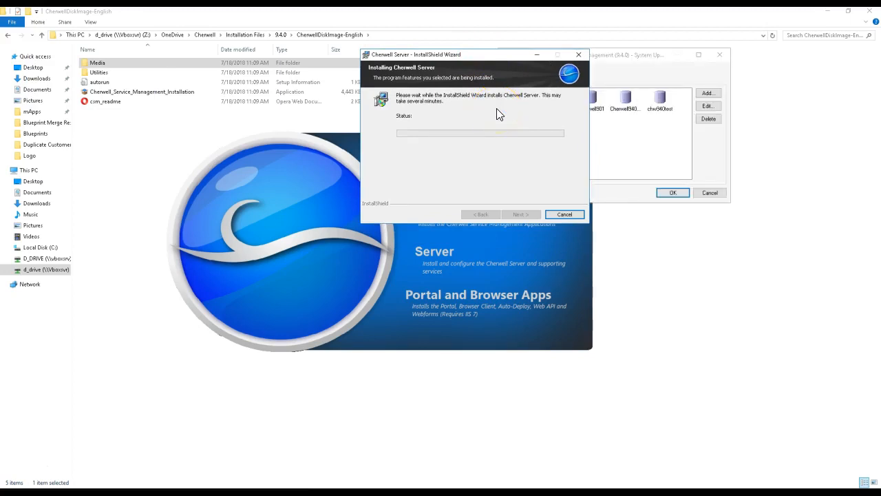
click(626, 60)
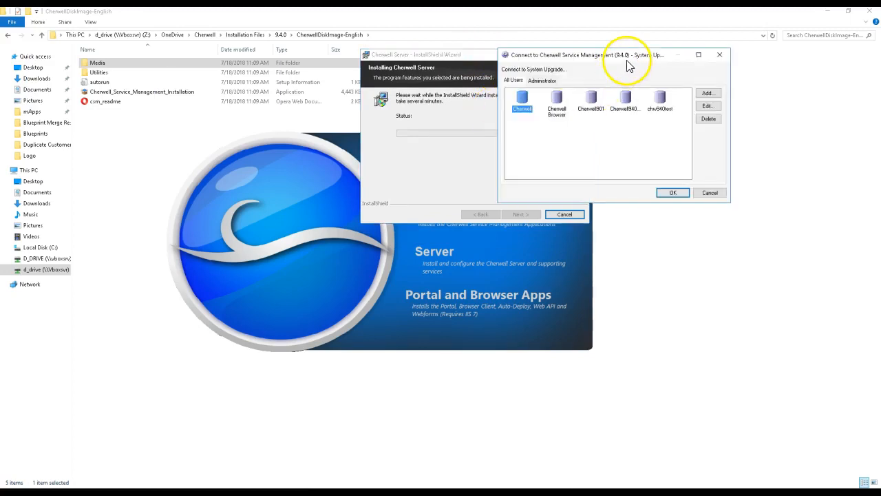
drag(608, 56, 762, 76)
drag(669, 69, 438, 58)
drag(632, 133, 776, 134)
mouse_move(535, 69)
mouse_down()
mouse_move(582, 69)
mouse_move(540, 64)
mouse_up()
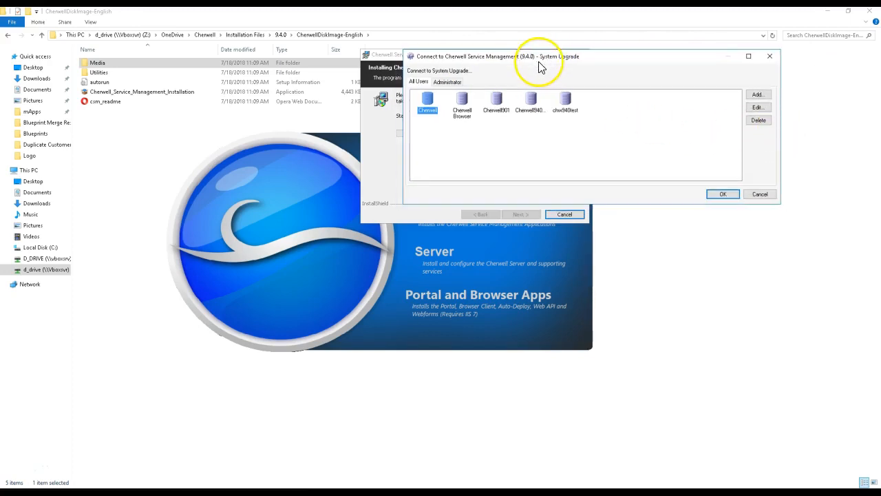
Step: Select the Cherwell connection under All Users for the system upgrade
click(493, 144)
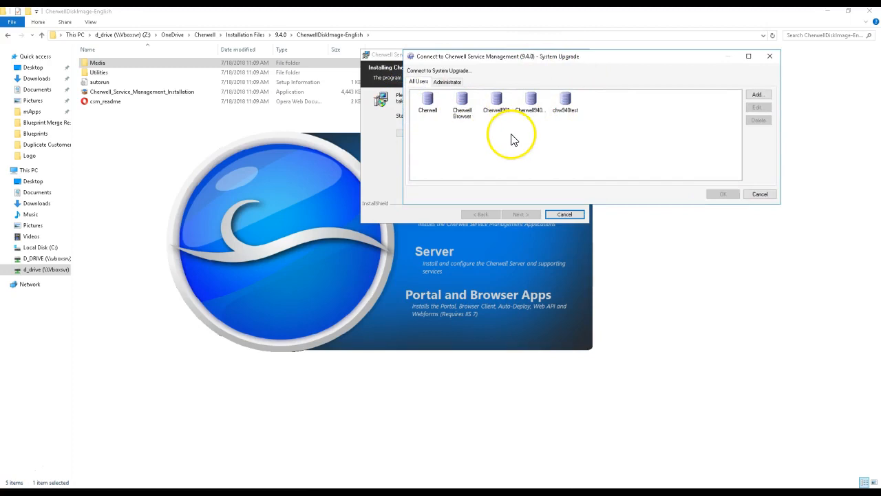
click(440, 105)
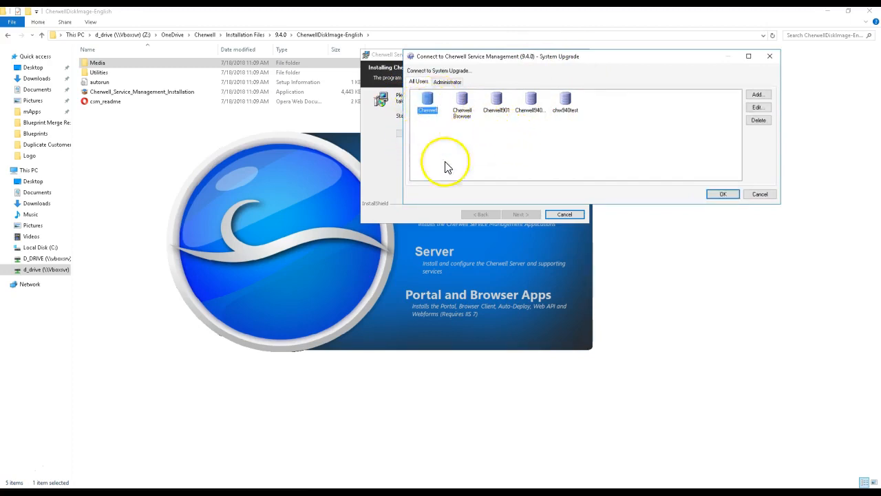
click(422, 101)
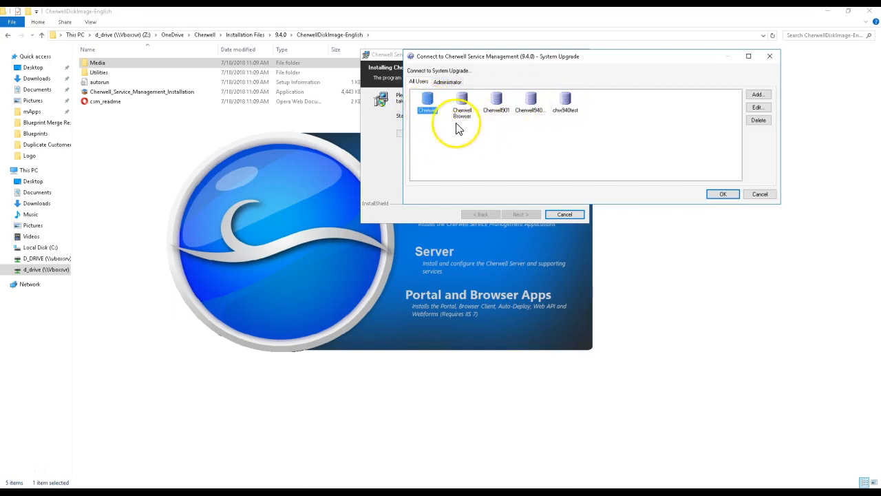
Step: Begin the 9.4.0 system upgrade on the Cherwell connection and log in as CSDAdmin with the account password
double_click(428, 110)
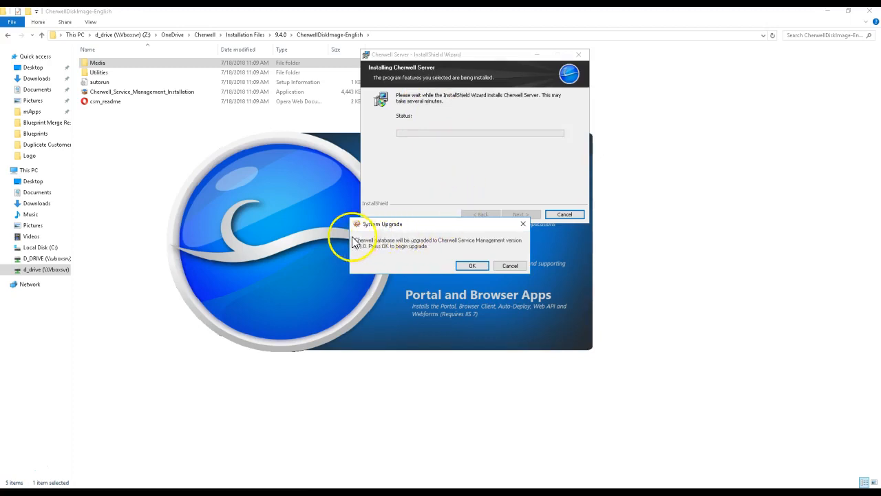
click(467, 266)
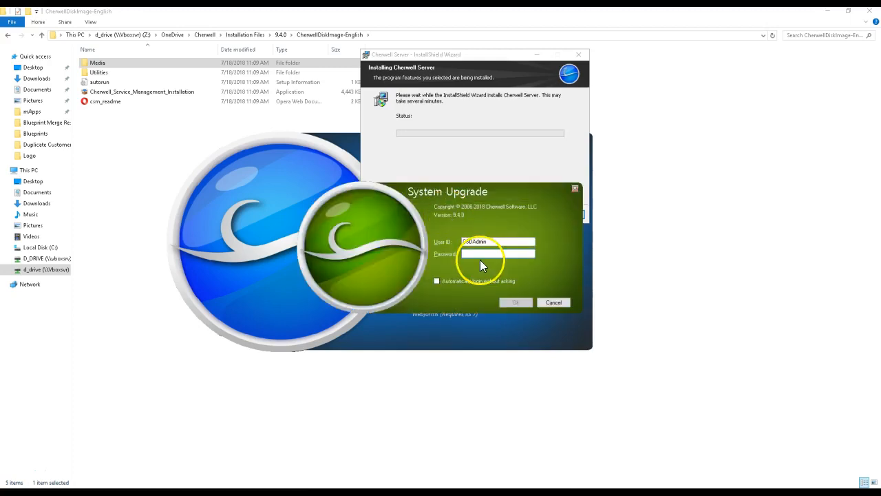
text(••)
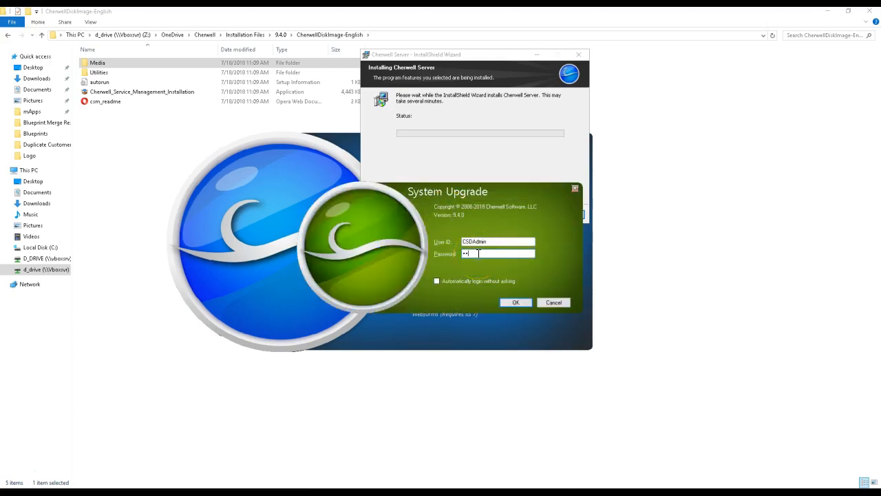
key(Return)
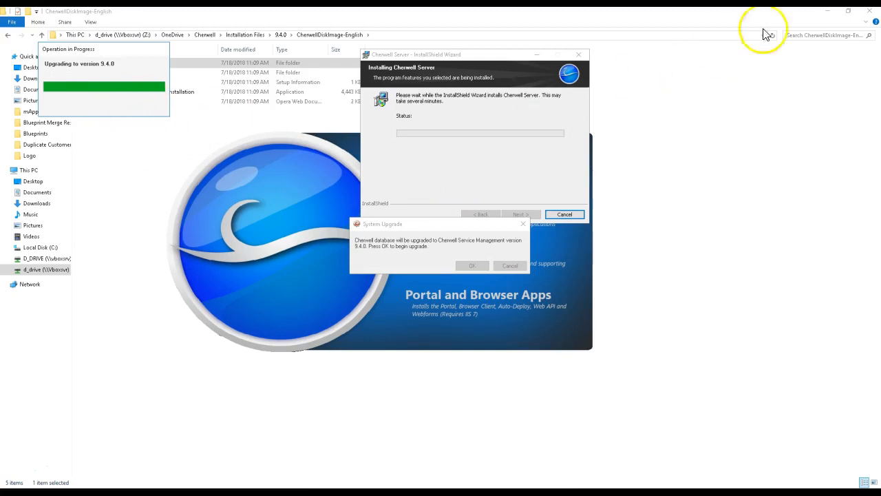
Step: Minimize File Explorer, dismiss the upgrade notice, and finish the Cherwell Server installation wizard
click(827, 11)
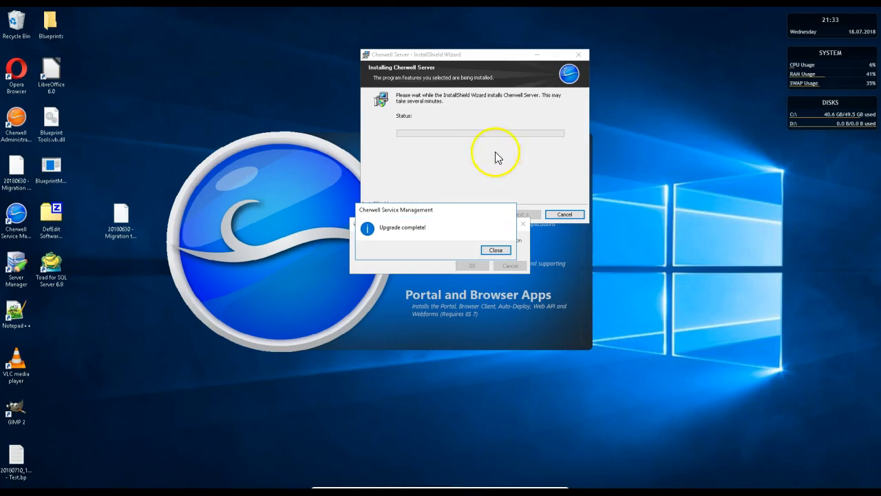
click(497, 249)
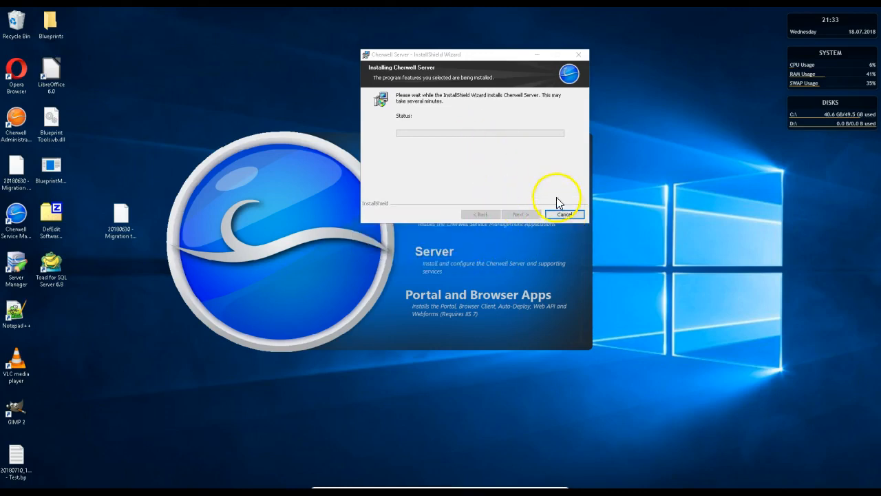
click(465, 61)
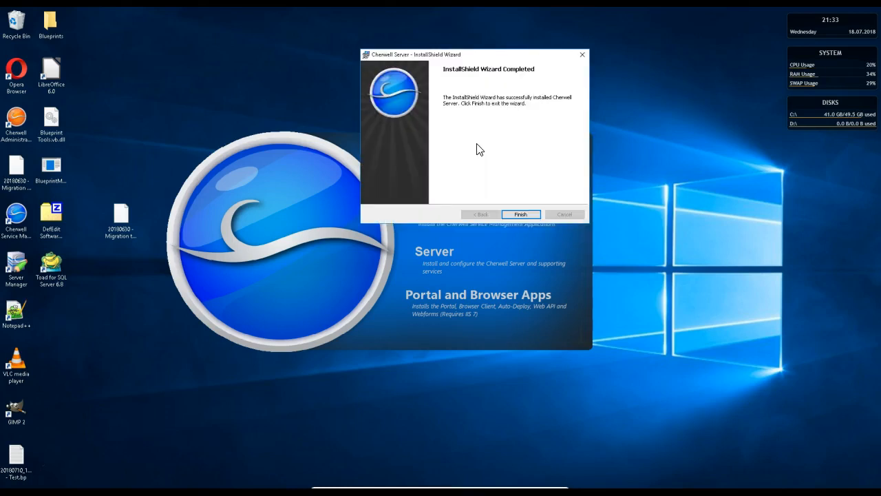
click(521, 214)
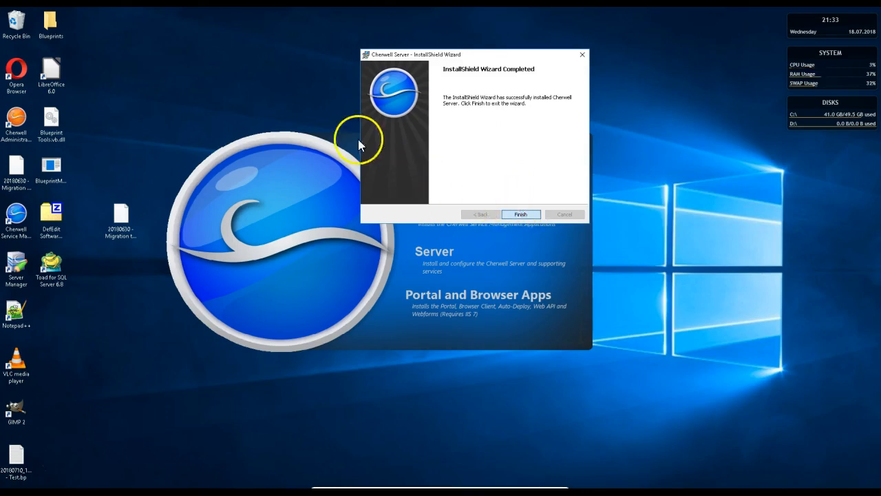
Step: Launch the Cherwell Service Management client with the Cherwell connection and log in as CSDAdmin with the account password
double_click(12, 218)
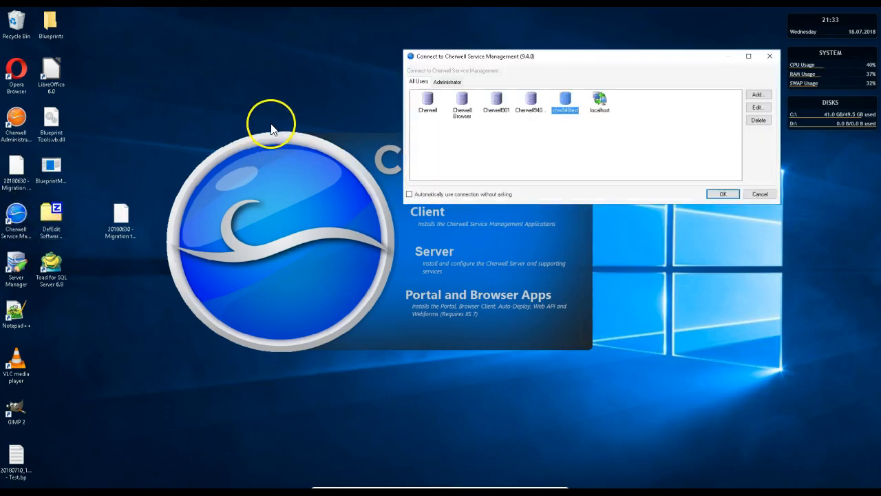
double_click(428, 102)
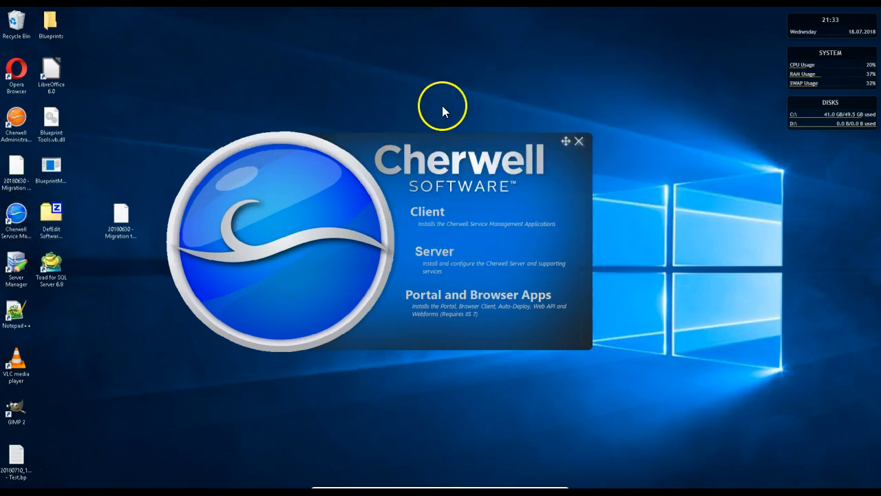
click(508, 253)
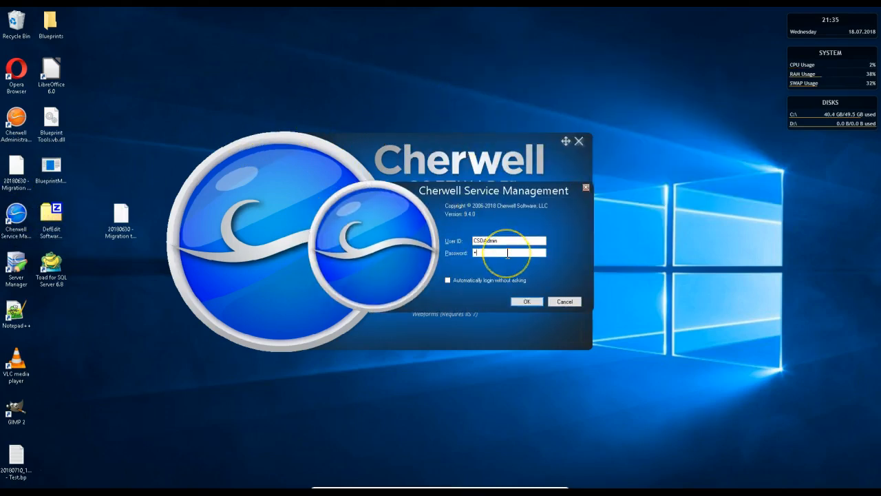
text(••••••)
key(Return)
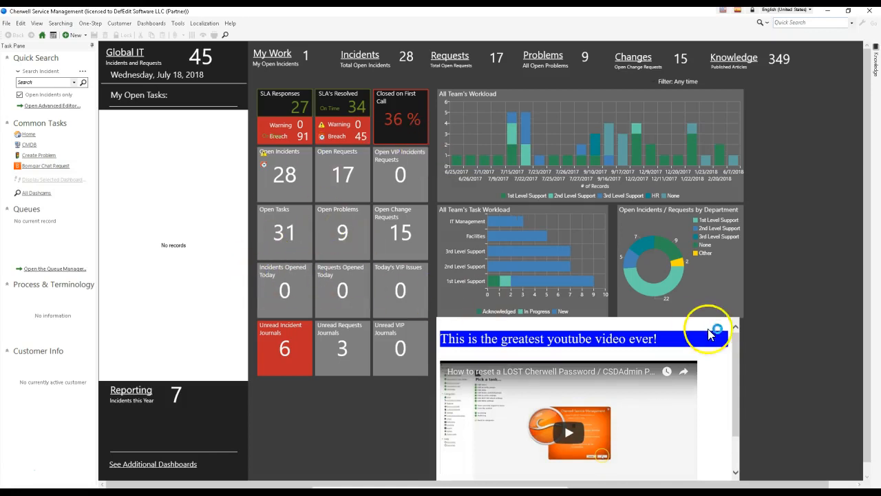
Step: Look over the client dashboard and close it, and open and dismiss the Cherwell Administrator connection dialog
drag(739, 362, 748, 344)
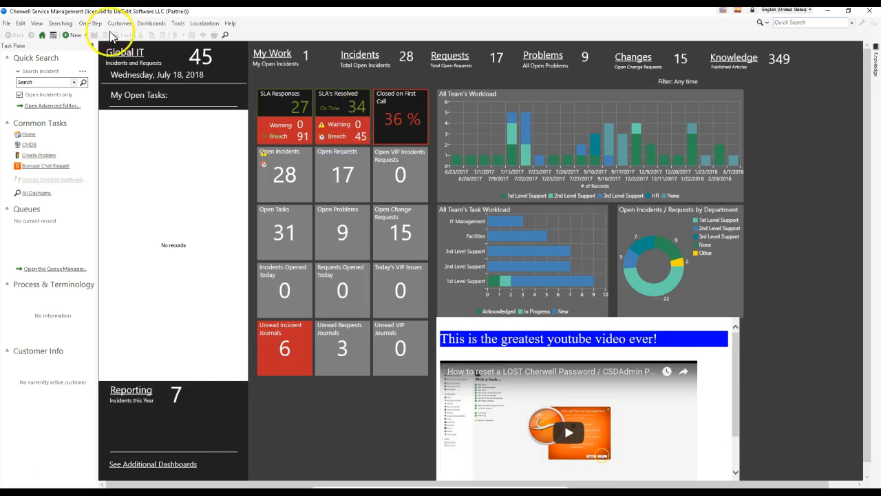
click(868, 12)
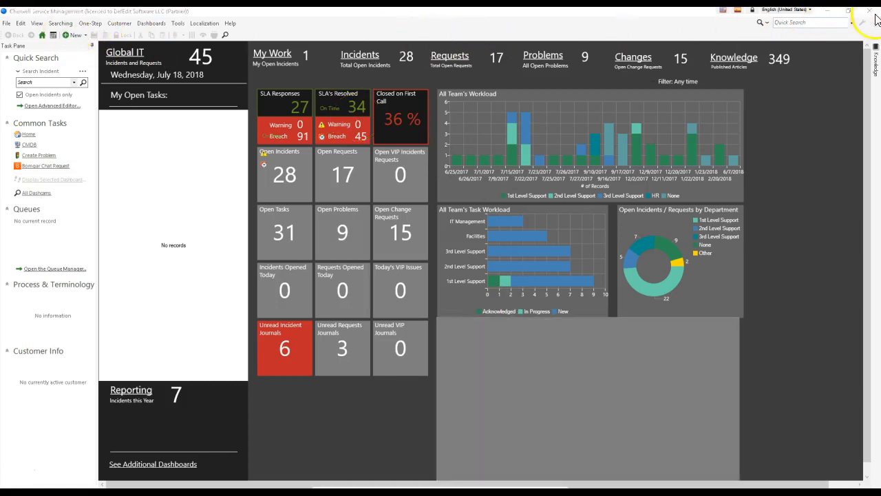
click(17, 123)
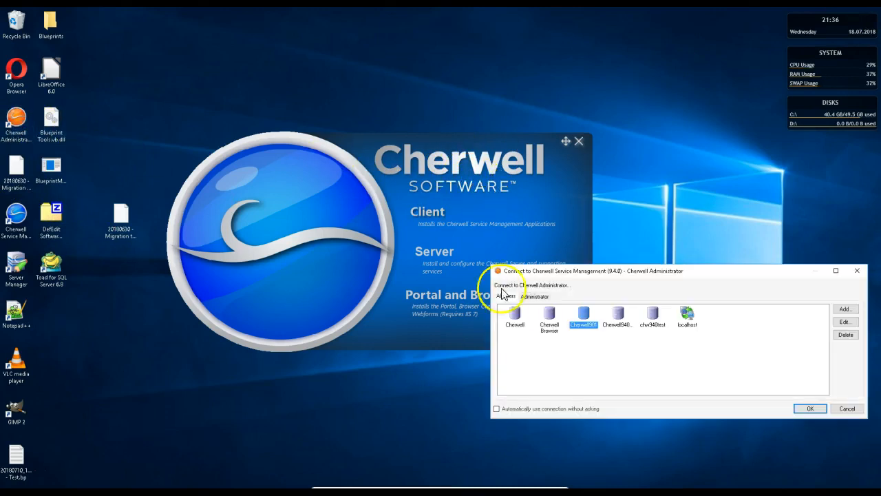
click(847, 408)
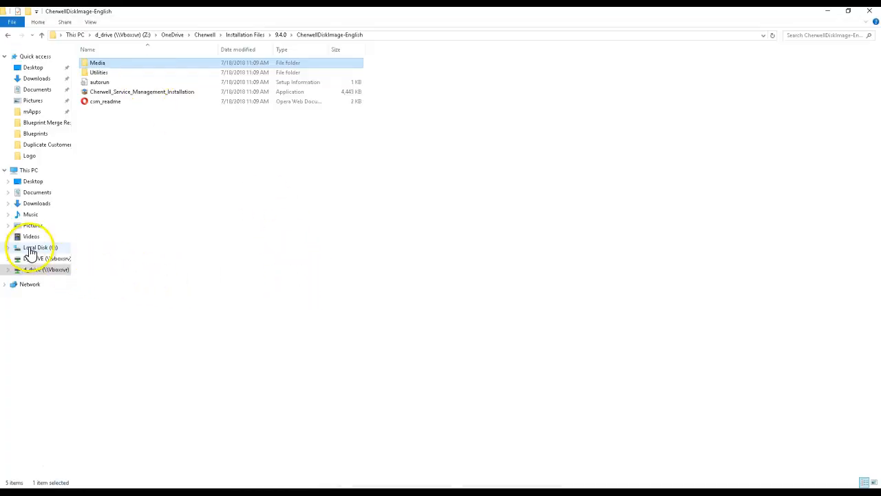
Step: Inspect the Cherwell Browser Applications folder in Program Files (x86) on Local Disk (C:), and close File Explorer
click(32, 248)
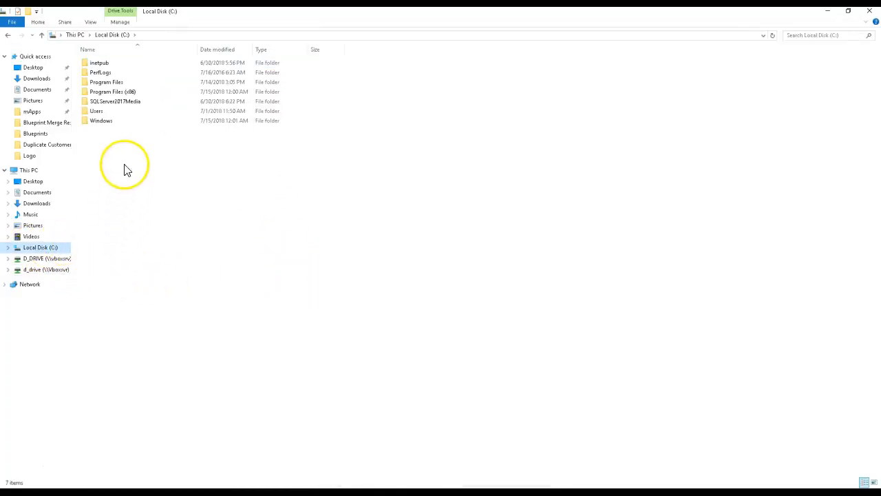
double_click(130, 91)
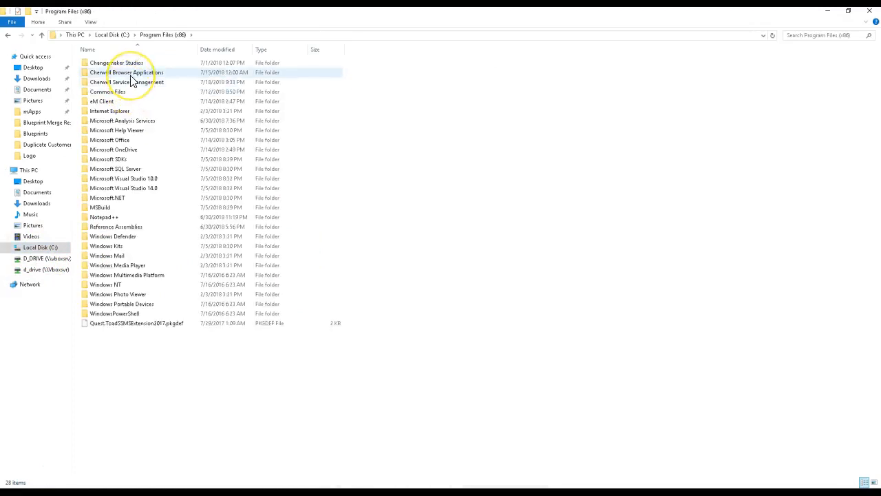
double_click(131, 74)
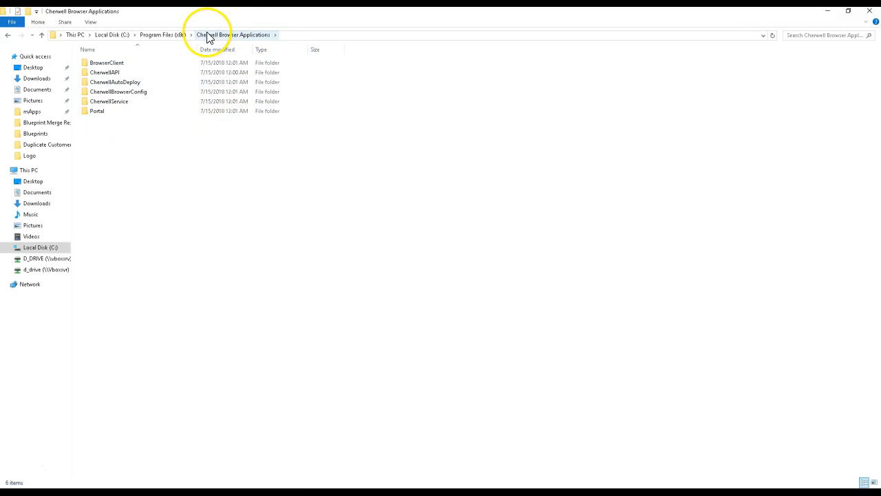
click(871, 12)
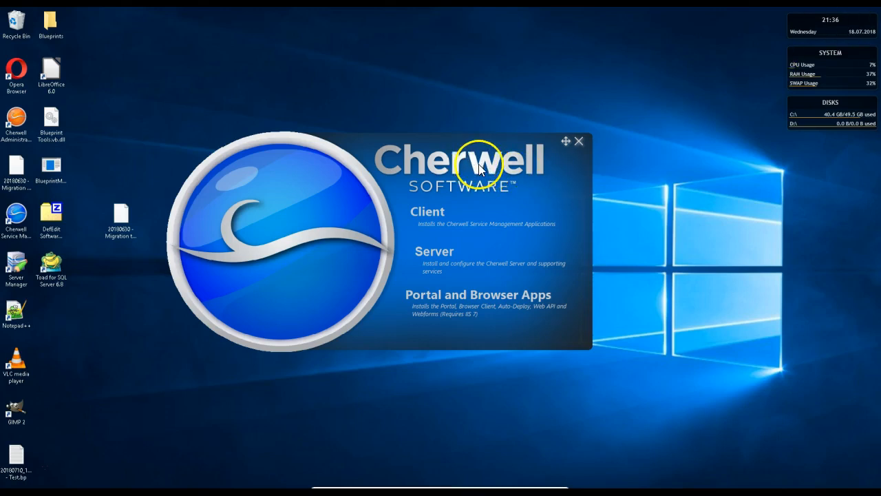
Step: Reposition the Cherwell launcher, start the Portal and Browser Apps installer, and accept its license agreement
drag(567, 141, 633, 111)
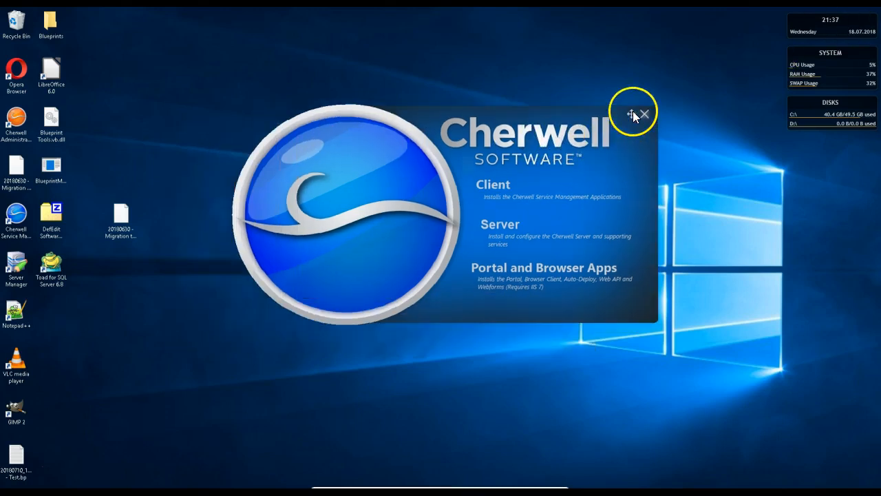
click(559, 272)
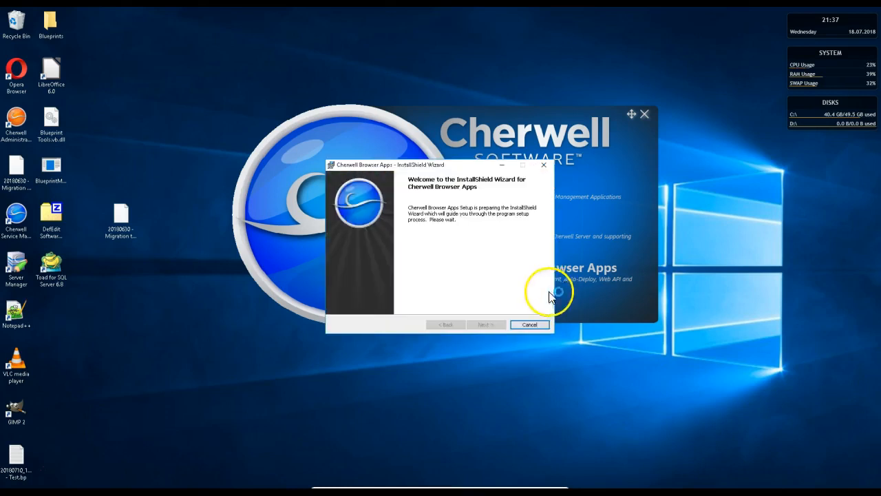
click(491, 327)
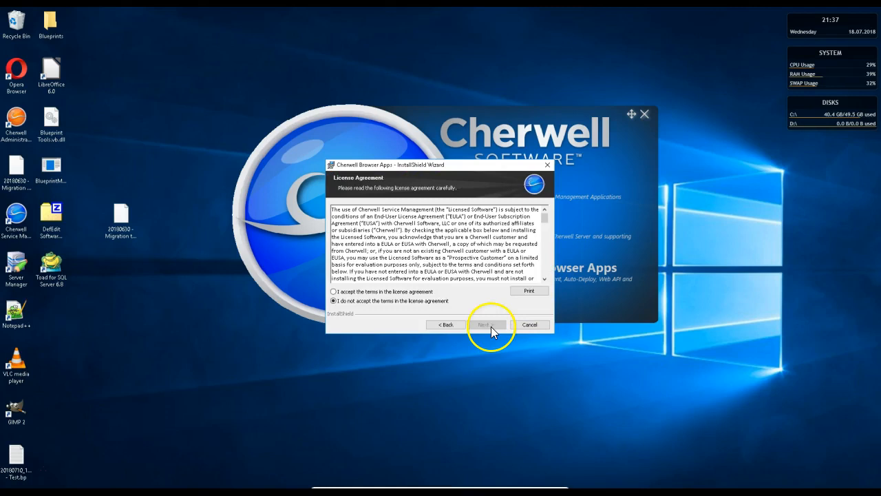
click(396, 292)
click(485, 324)
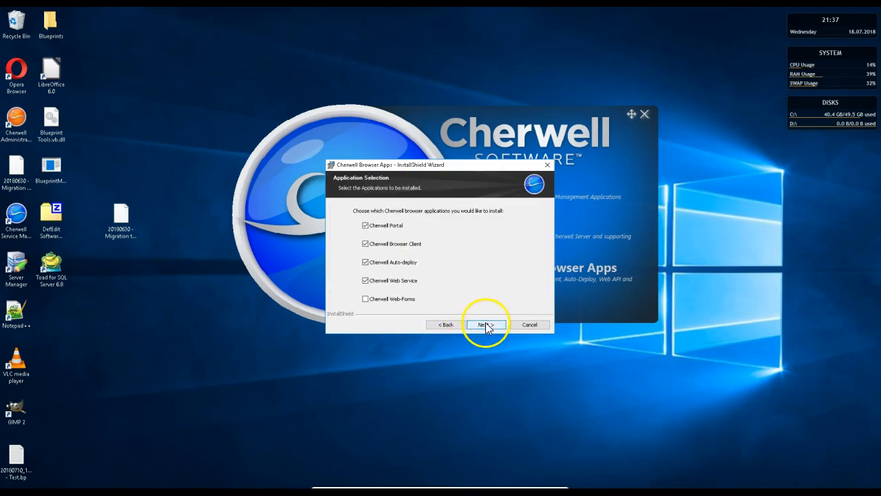
Step: Revisit the application selection and exclude Cherwell Web-Forms, keeping Portal, Browser Client, Auto-deploy and Web Service
click(448, 325)
click(486, 325)
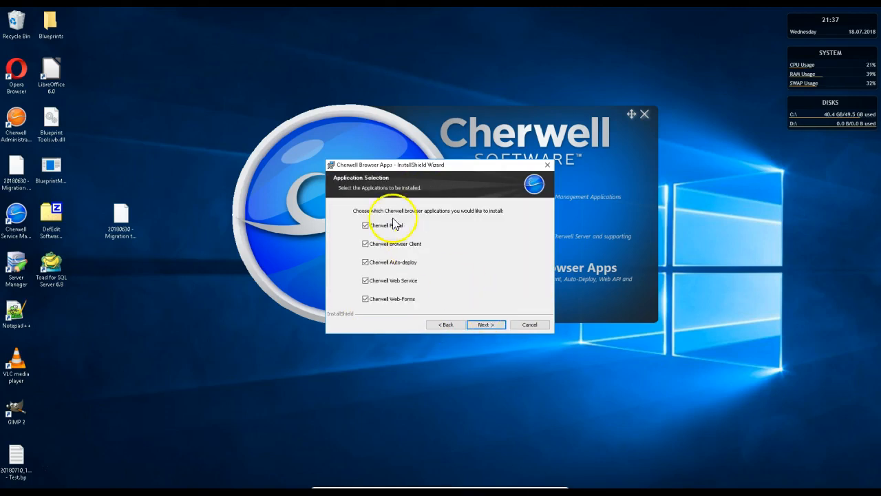
click(415, 299)
click(487, 325)
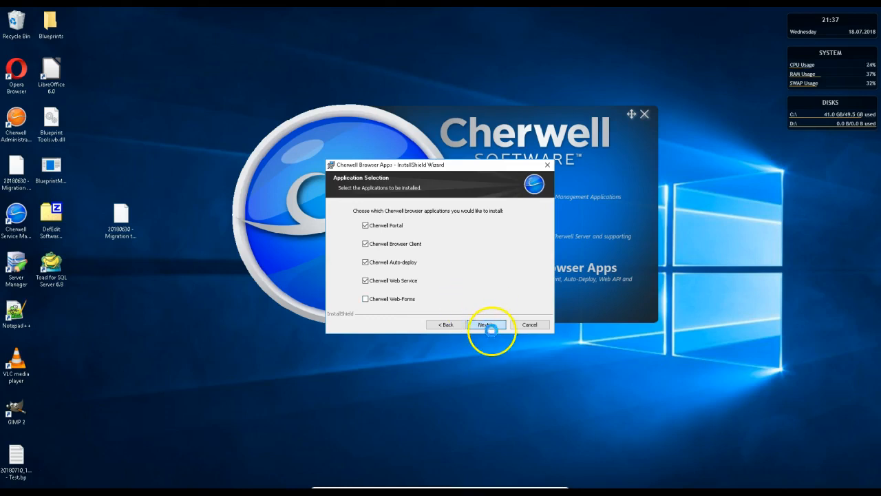
Step: Choose not to update Auto-deploy, install the Cherwell Browser Apps, and finish the wizard
click(366, 260)
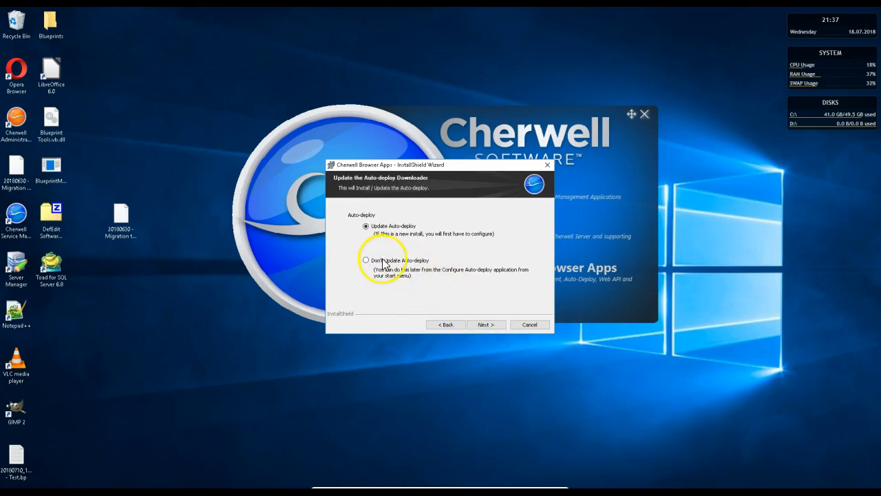
click(495, 328)
click(495, 328)
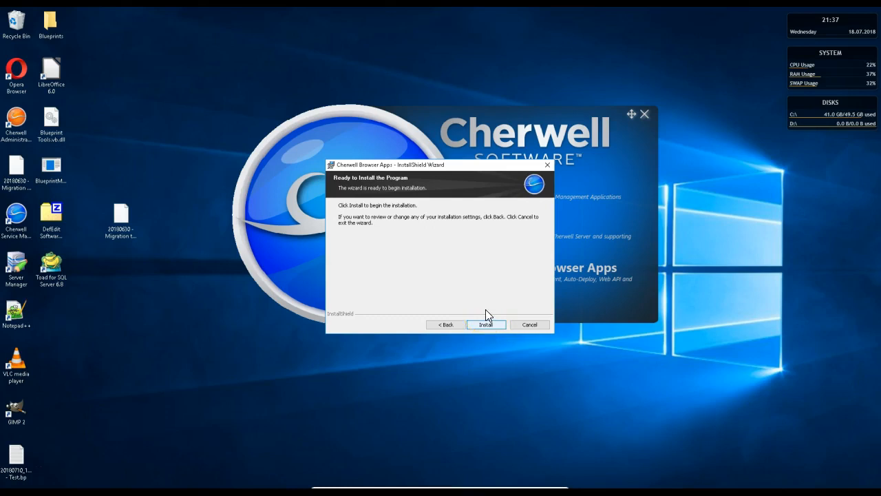
click(486, 321)
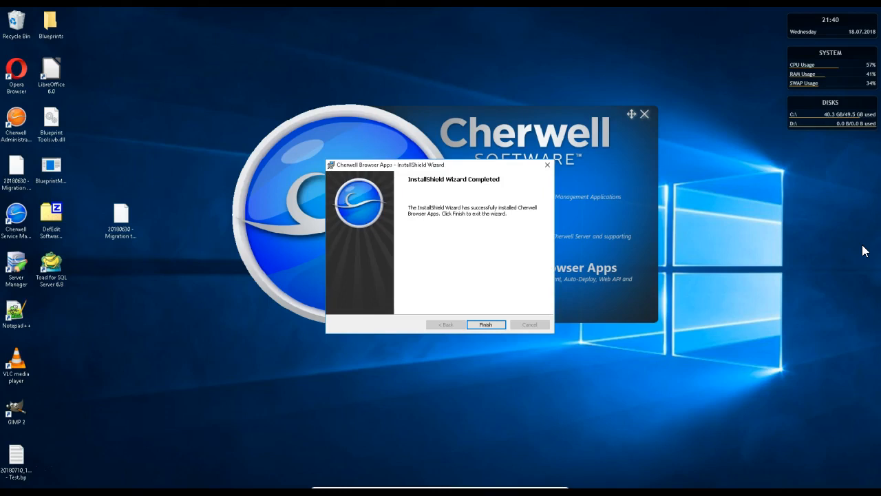
click(485, 324)
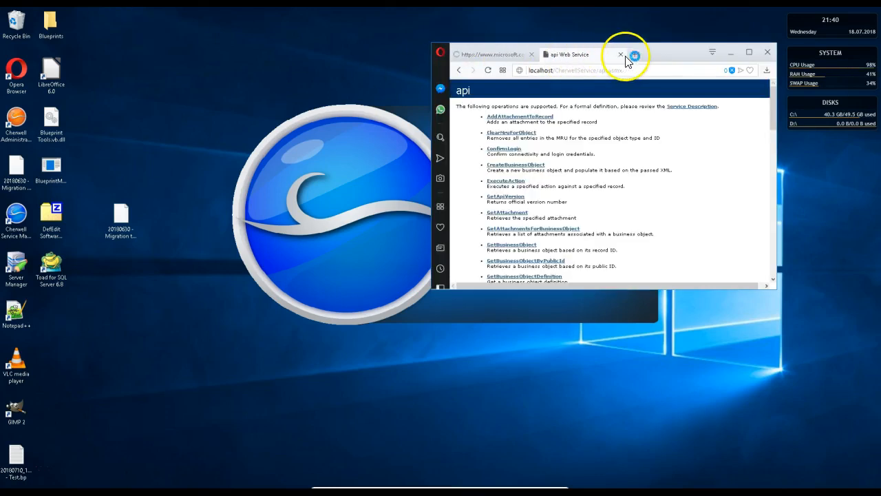
Step: Close the api Web Service and Microsoft pages in Opera, and maximize the browser window
click(622, 54)
click(544, 53)
click(528, 54)
double_click(585, 53)
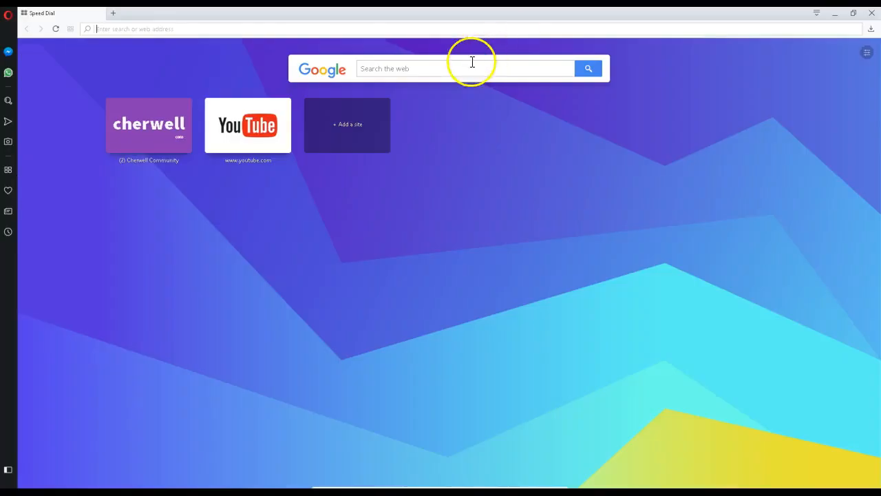
Step: Load the IT portal at localhost/CherwellPortal/IT and try its Quick Search selector
click(447, 29)
text(localhost/)
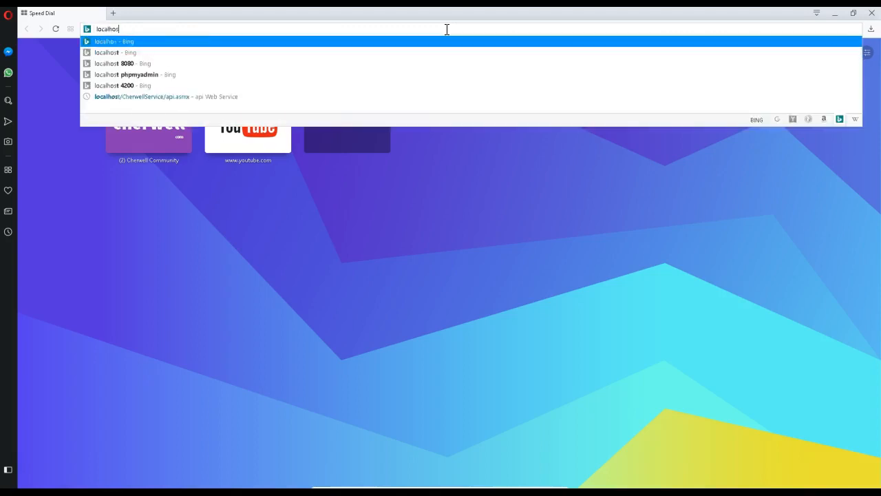
text(Cherwell)
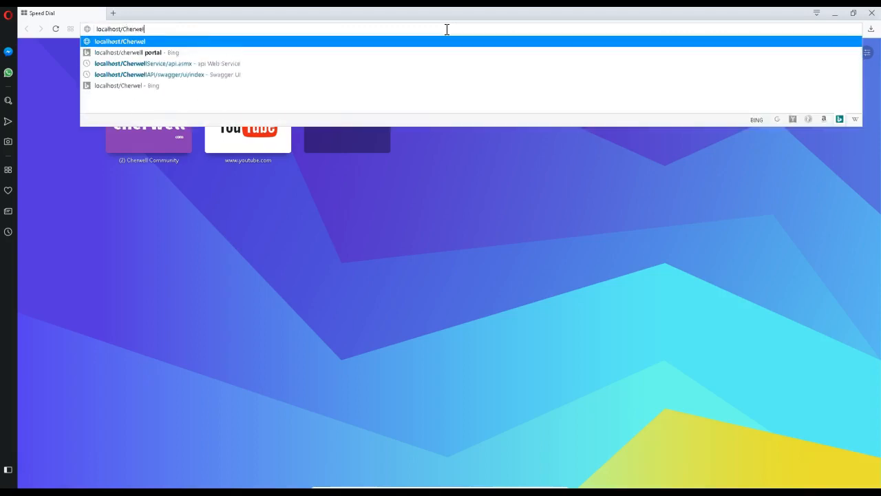
text(Portal/IT)
key(Return)
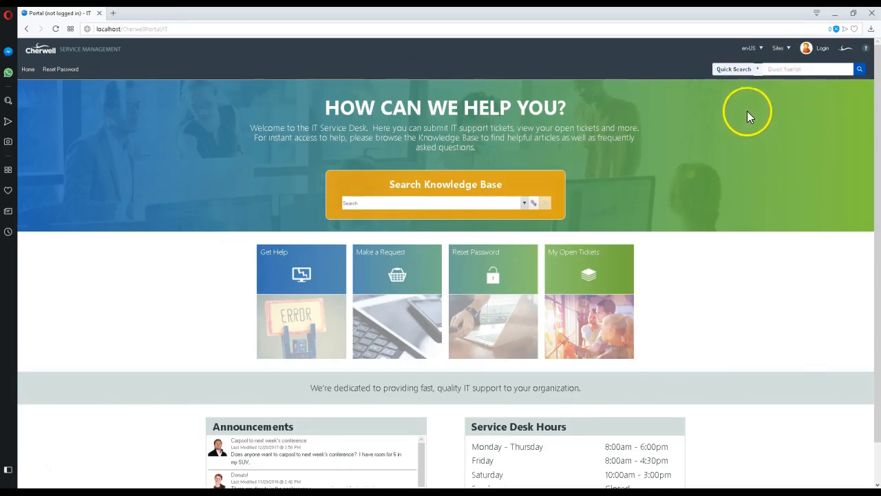
click(744, 70)
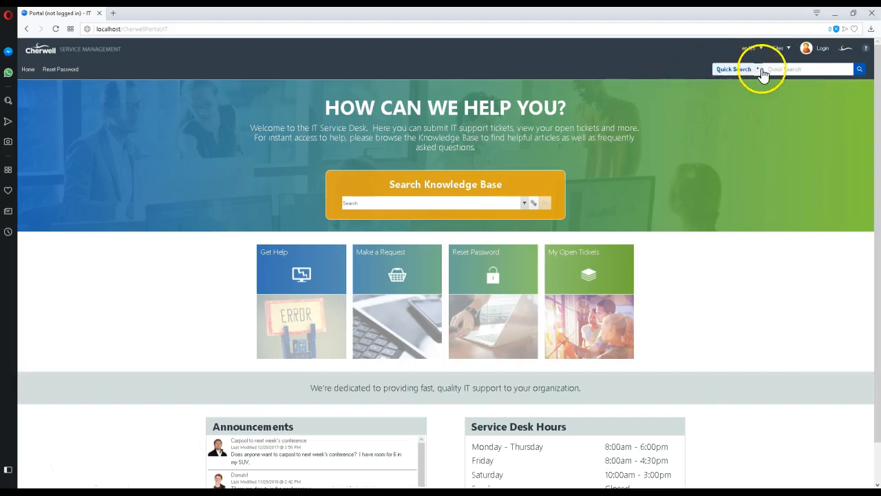
Step: Look over the IT portal home page down to its announcements and service desk hours, and minimize the browser
drag(691, 17, 686, 44)
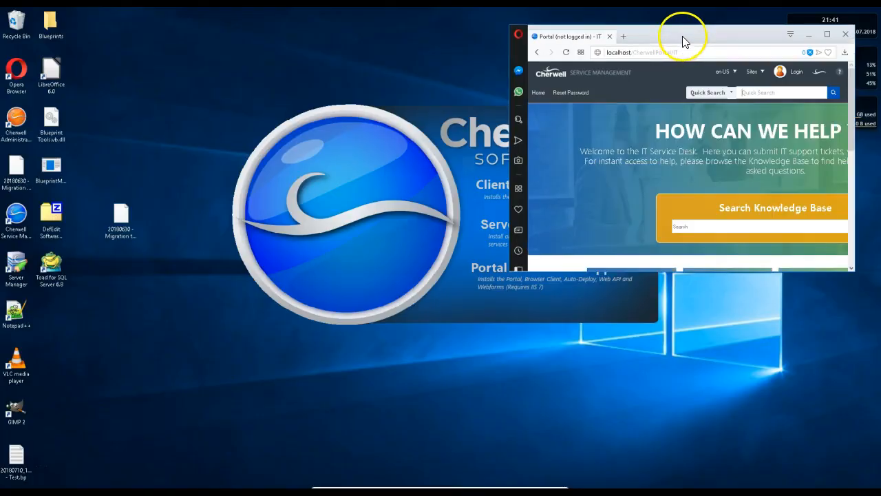
double_click(683, 35)
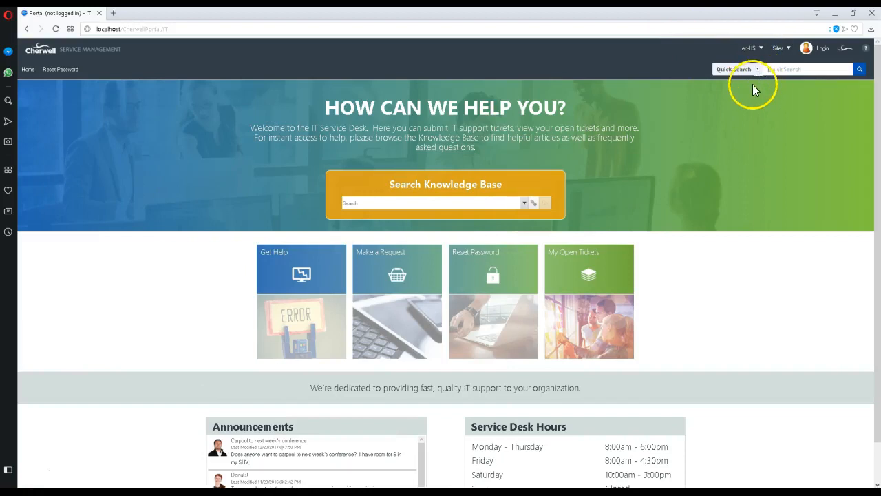
scroll(153, 333, down, 1)
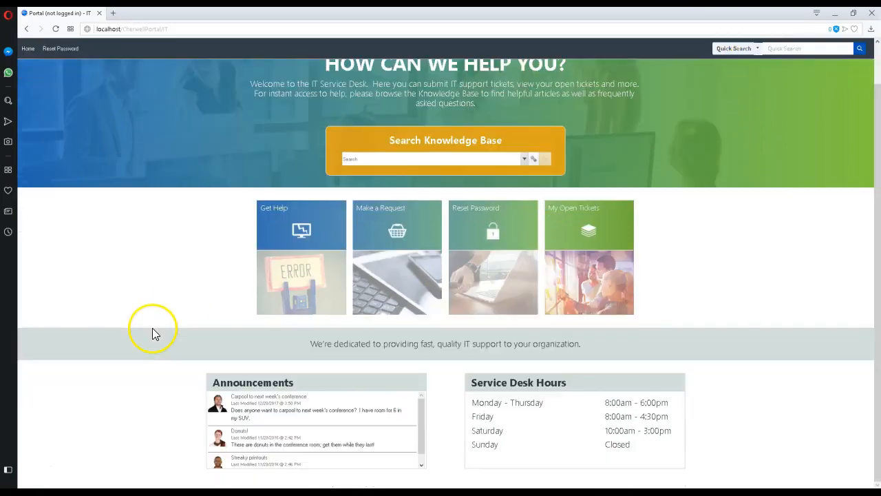
scroll(153, 334, up, 1)
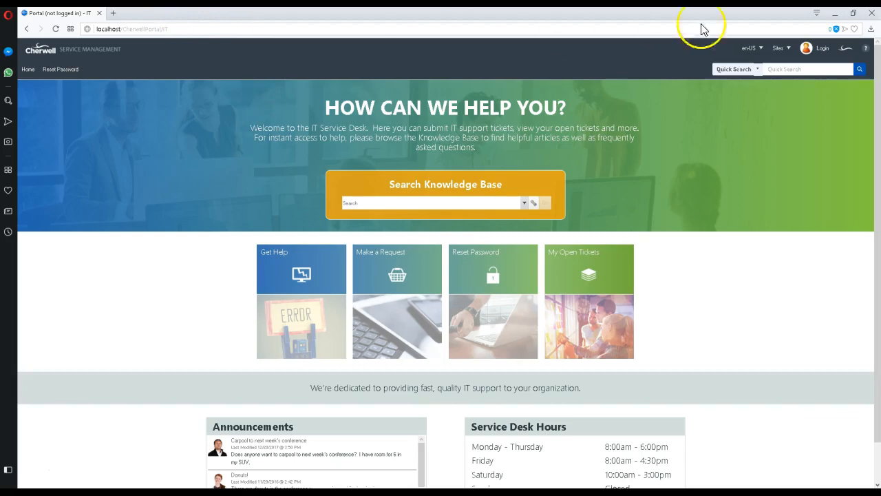
click(833, 13)
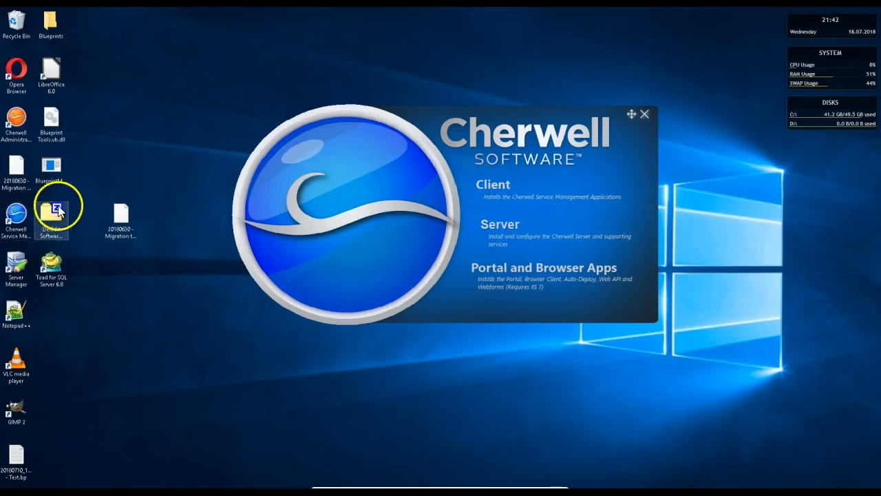
Step: Launch the Cherwell Service Management client and arrange its connection dialog below the Cherwell installer window so both are fully visible
double_click(24, 212)
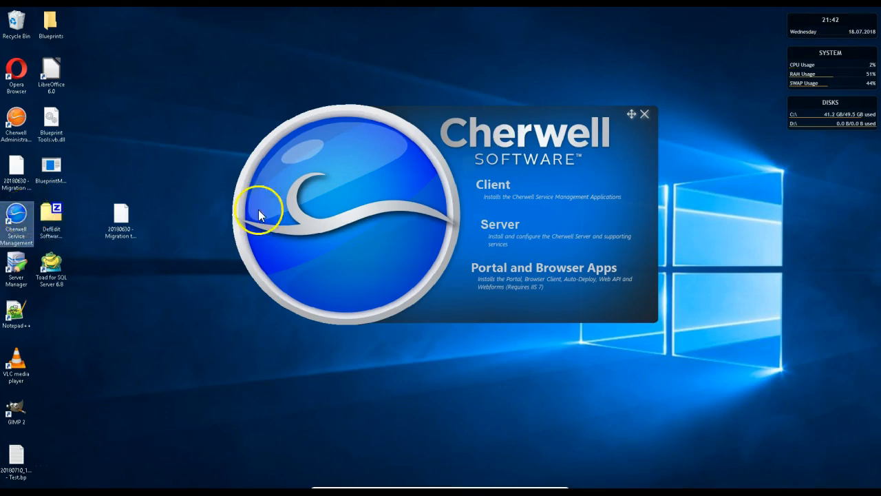
drag(670, 271, 555, 222)
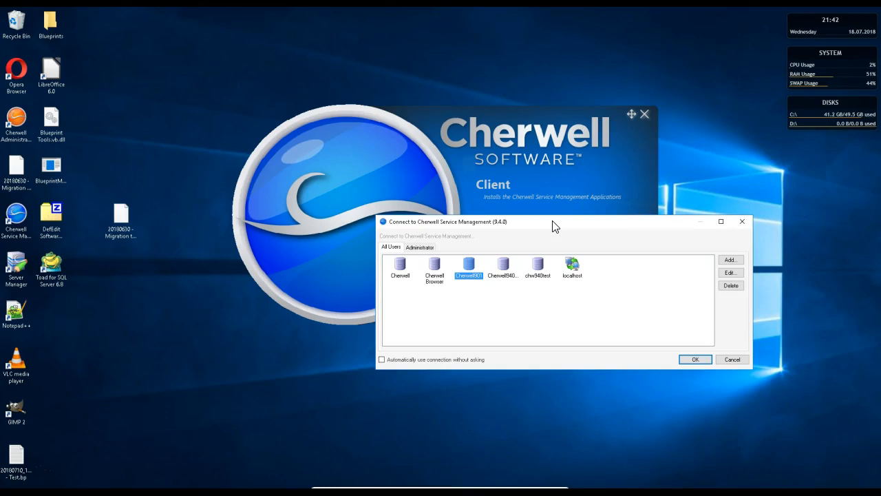
drag(555, 227, 510, 301)
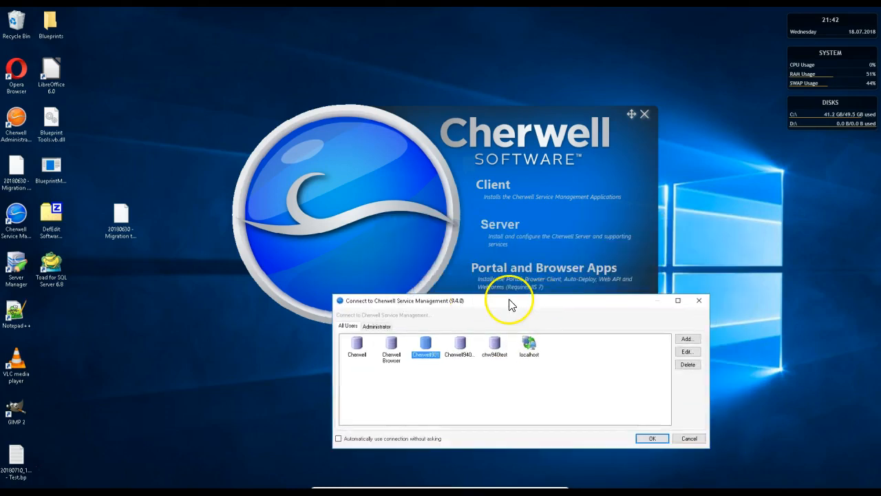
click(399, 193)
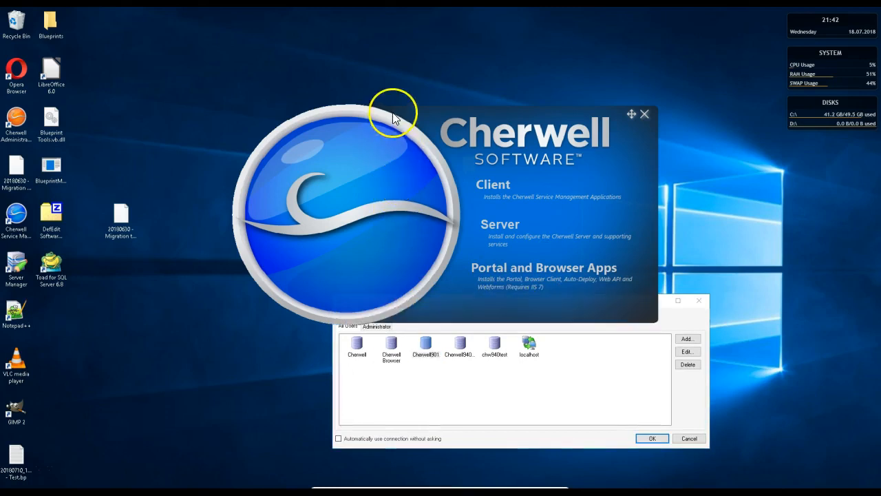
drag(632, 114, 635, 71)
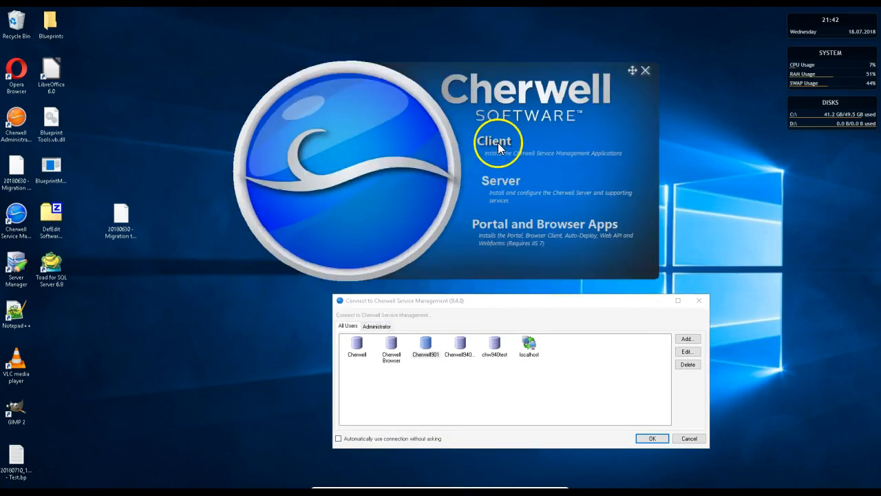